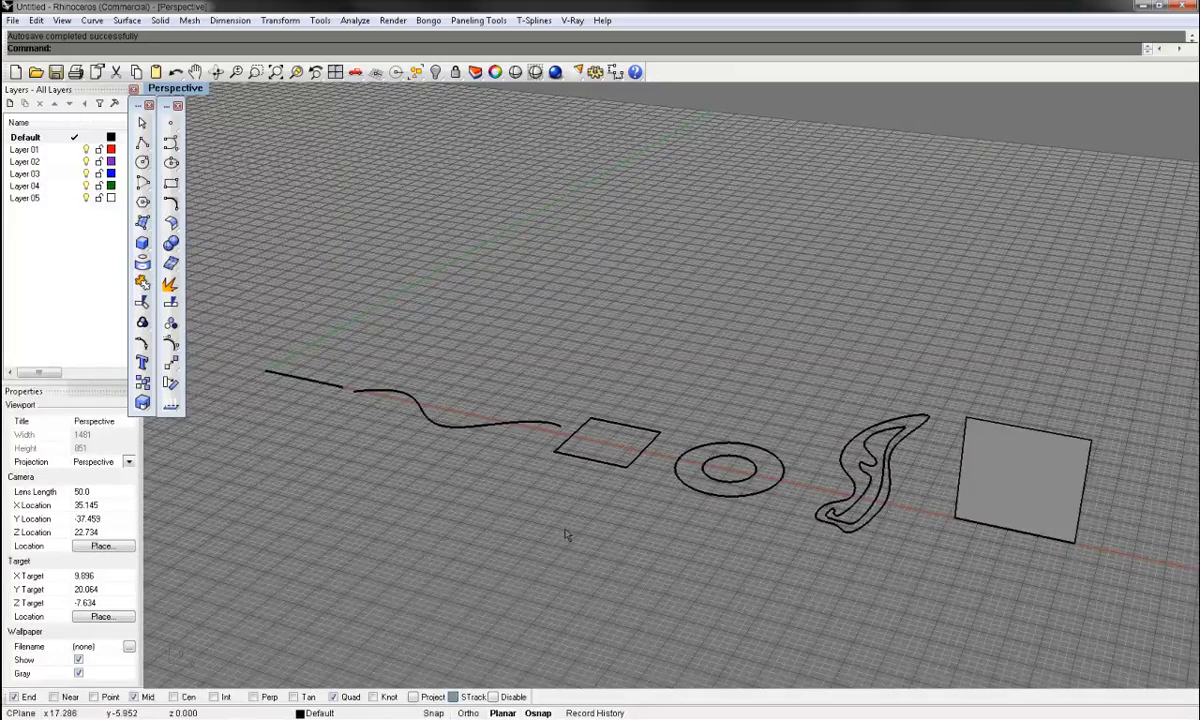
Step: Extrude the straight line vertically as a planar curve to a height of about 9.32 units
right_drag(553, 512, 463, 449)
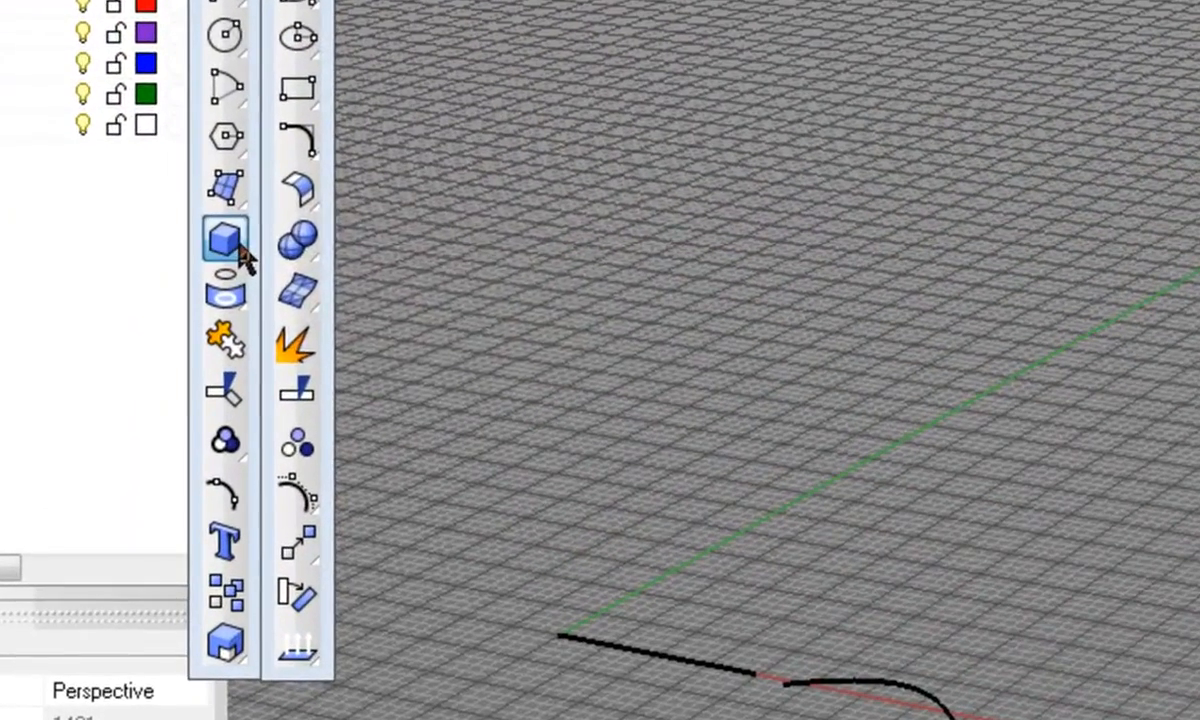
click(152, 247)
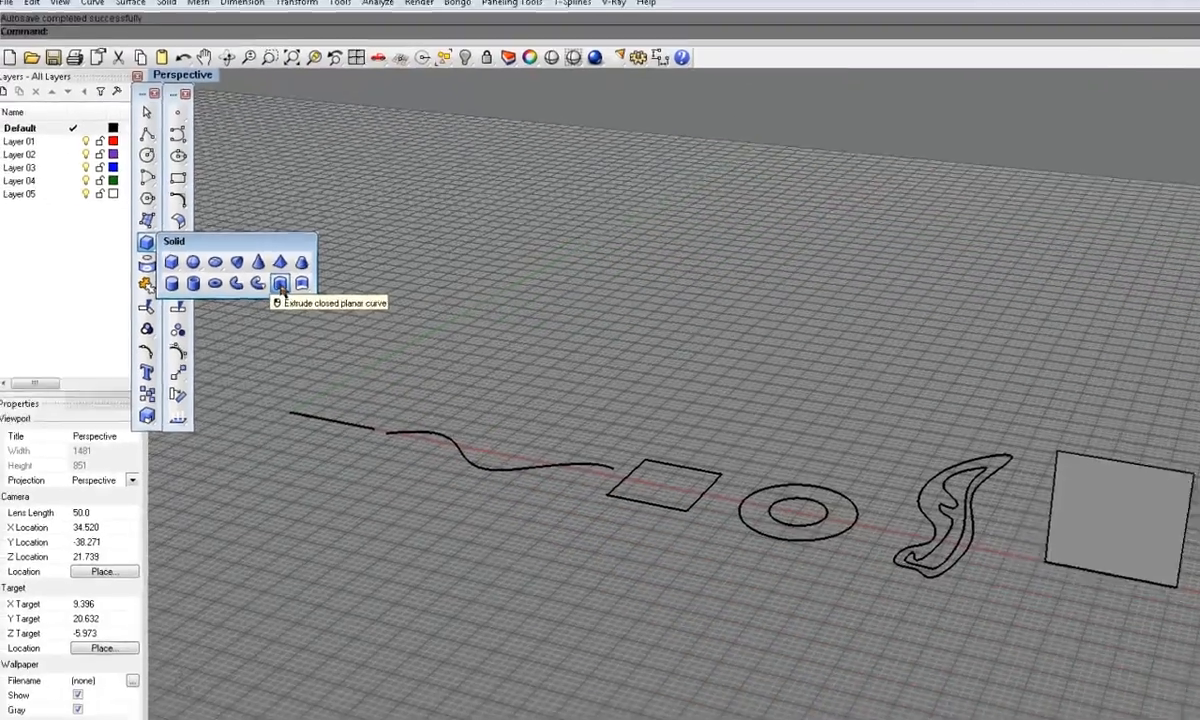
click(537, 338)
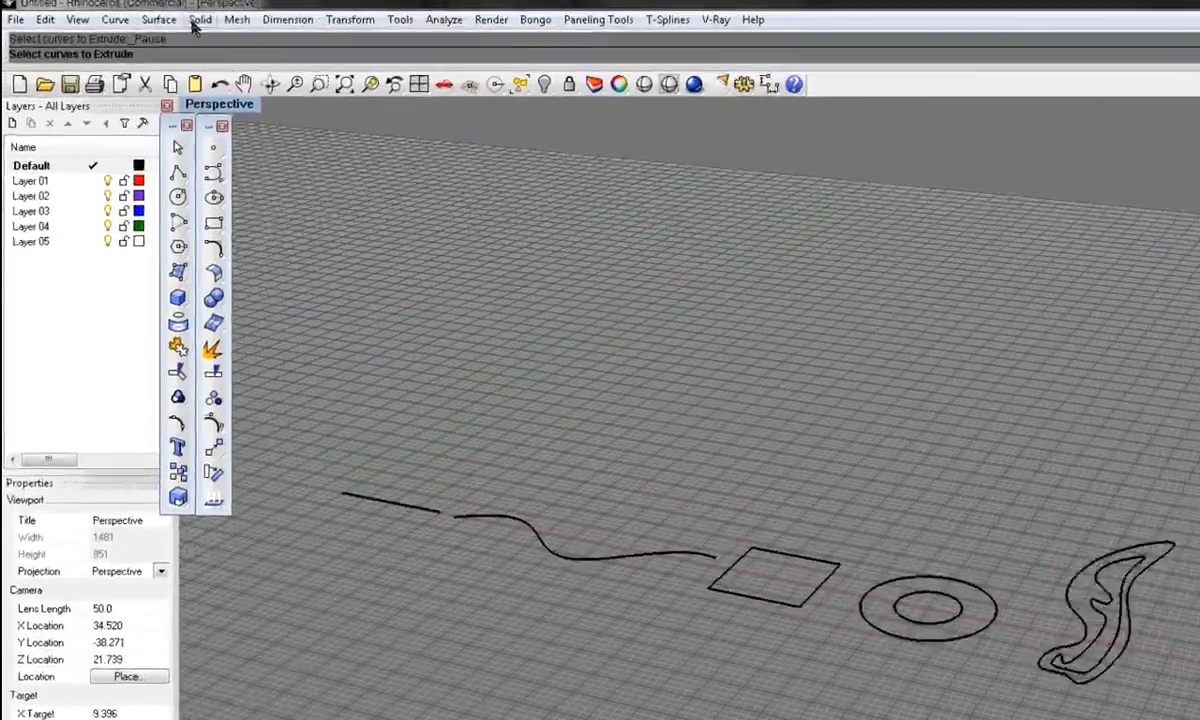
click(160, 20)
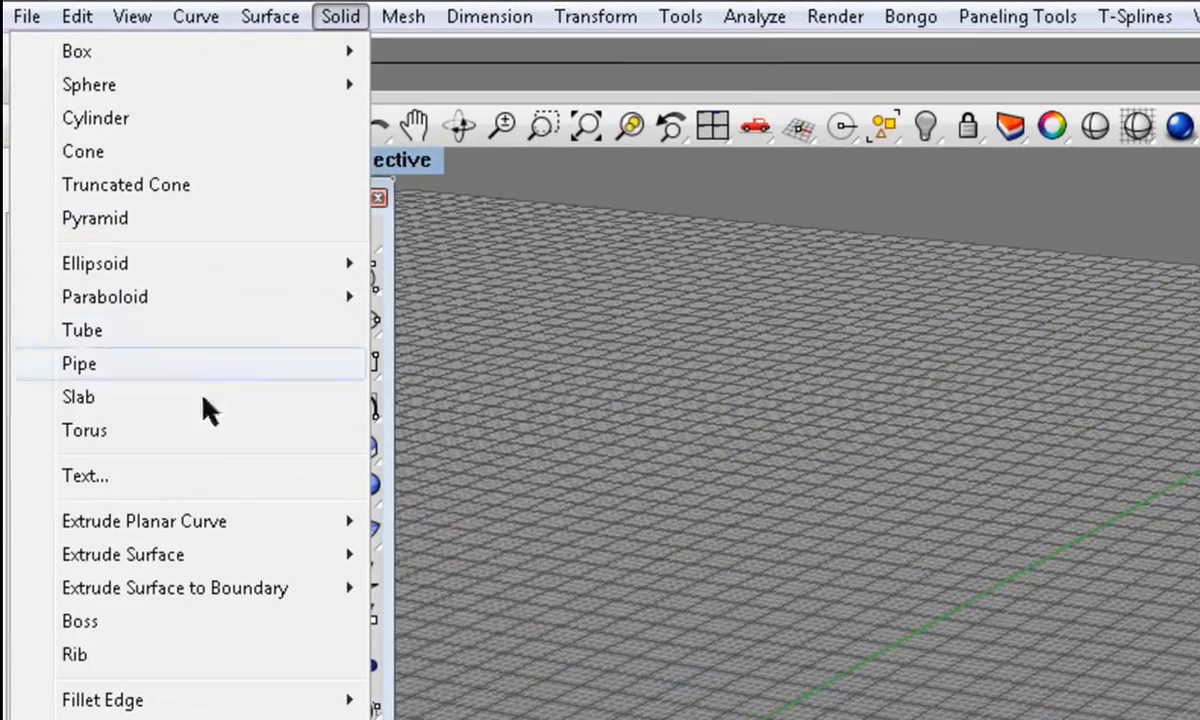
mouse_move(212, 524)
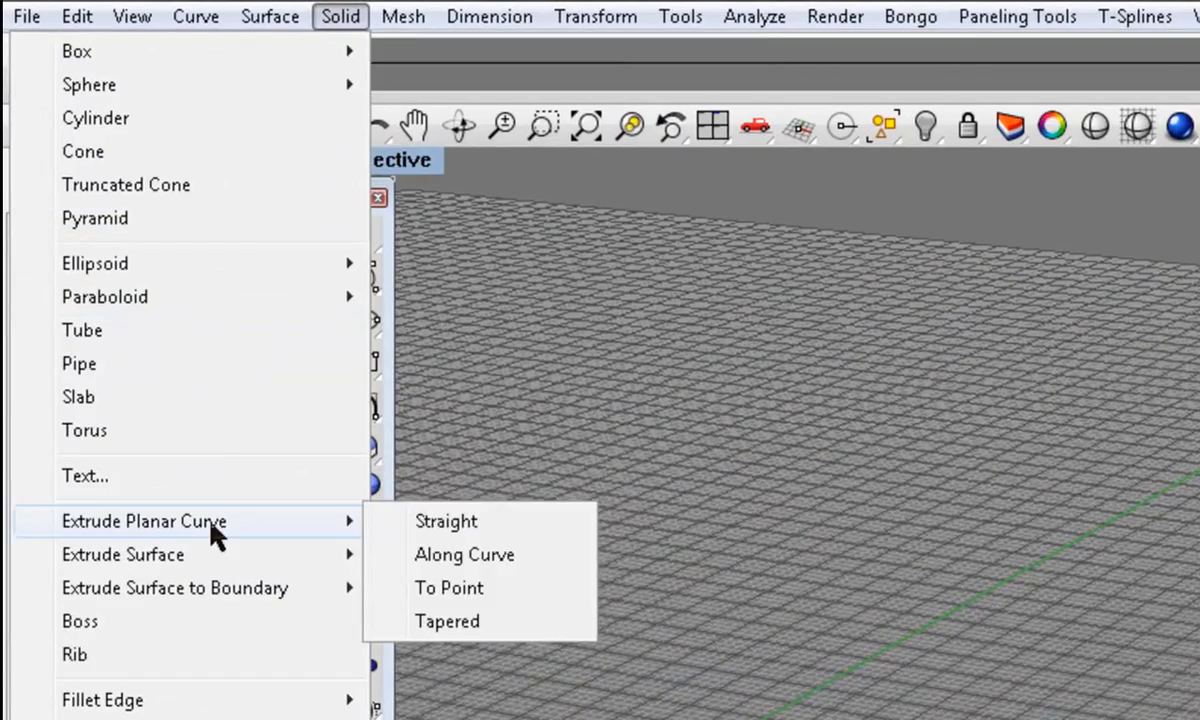
click(443, 524)
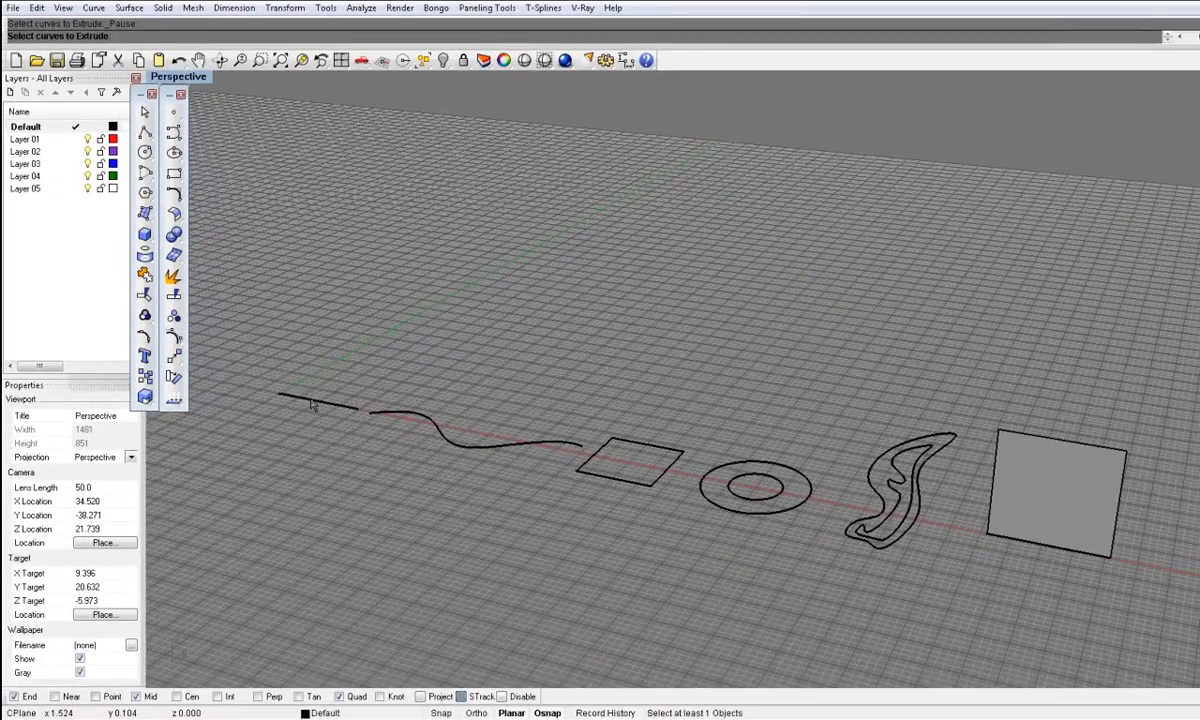
click(312, 405)
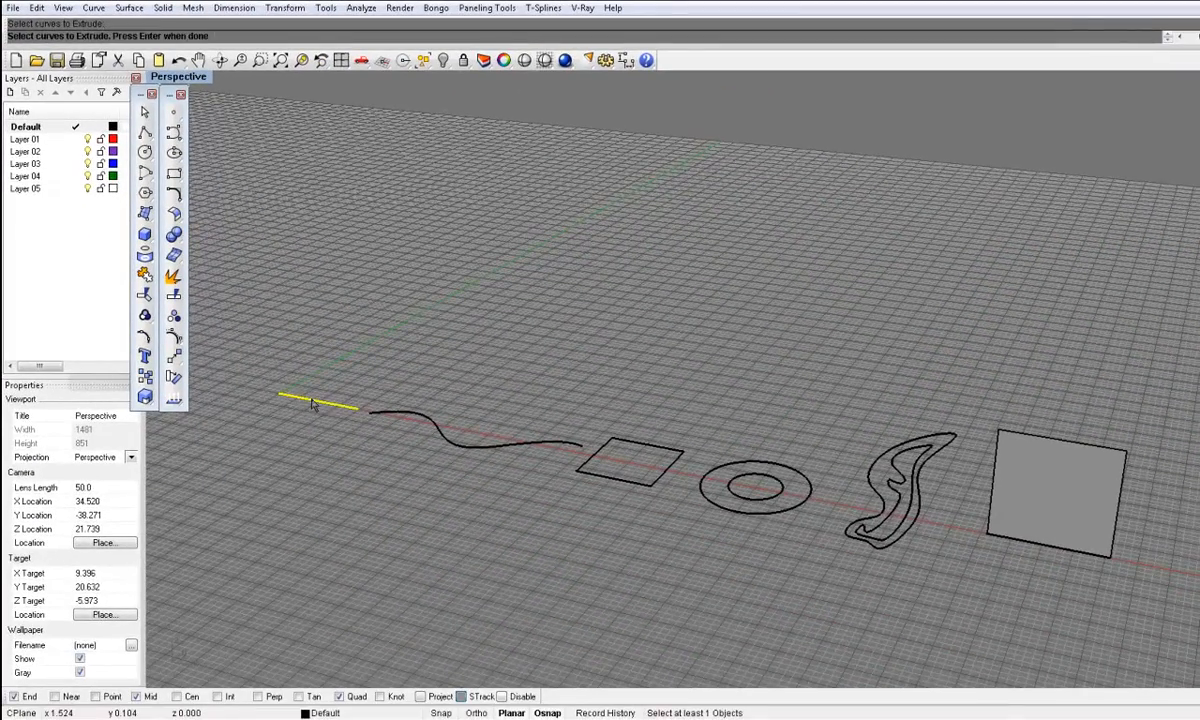
key(Return)
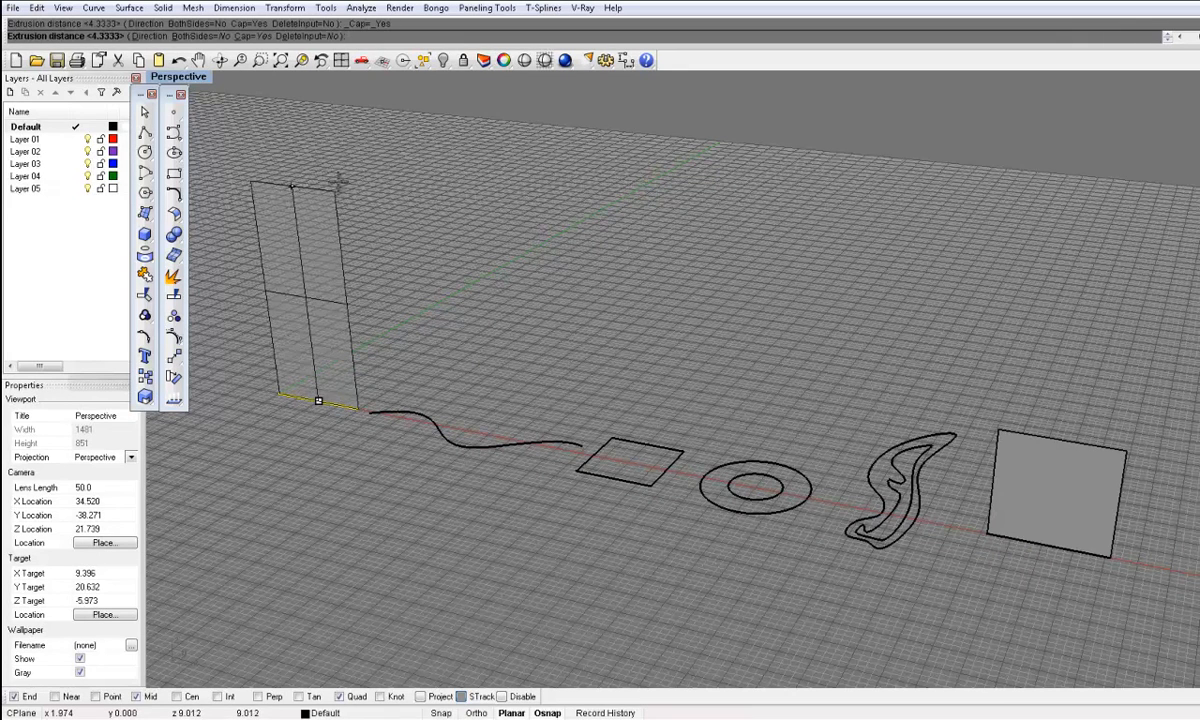
click(337, 176)
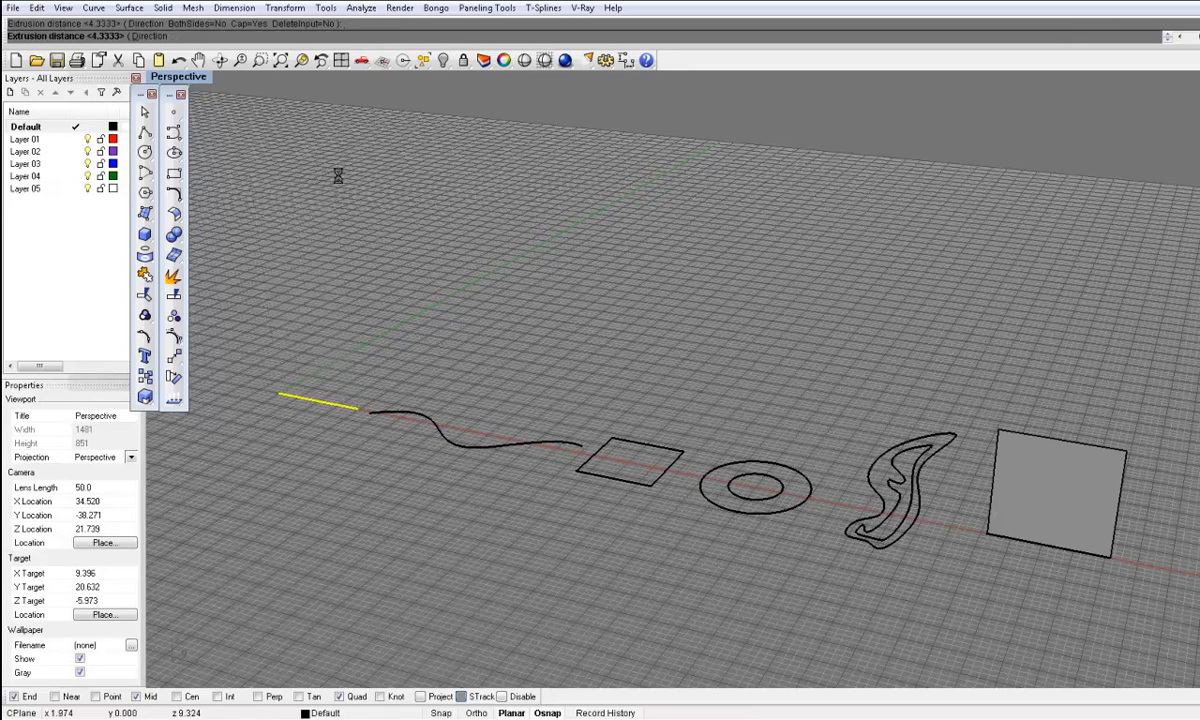
Step: Extrude the wavy curve and the flat square upward about 9.32 units, matching the height of the line's extrusion
click(474, 451)
key(Return)
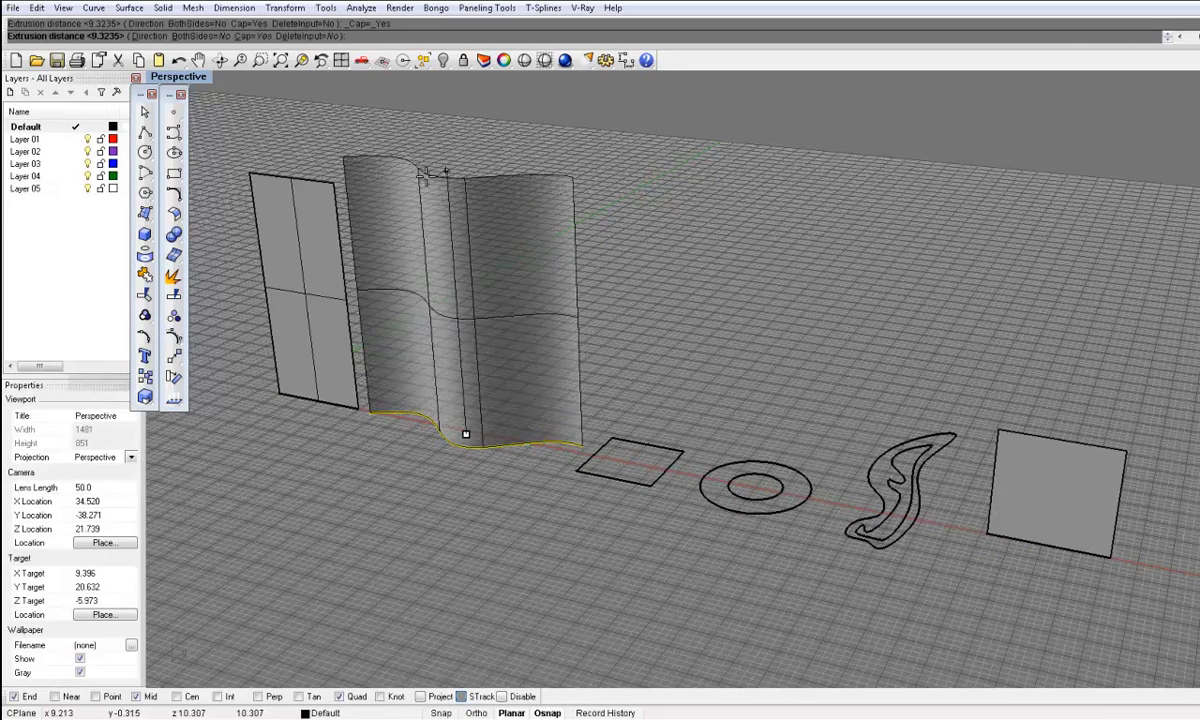
click(337, 196)
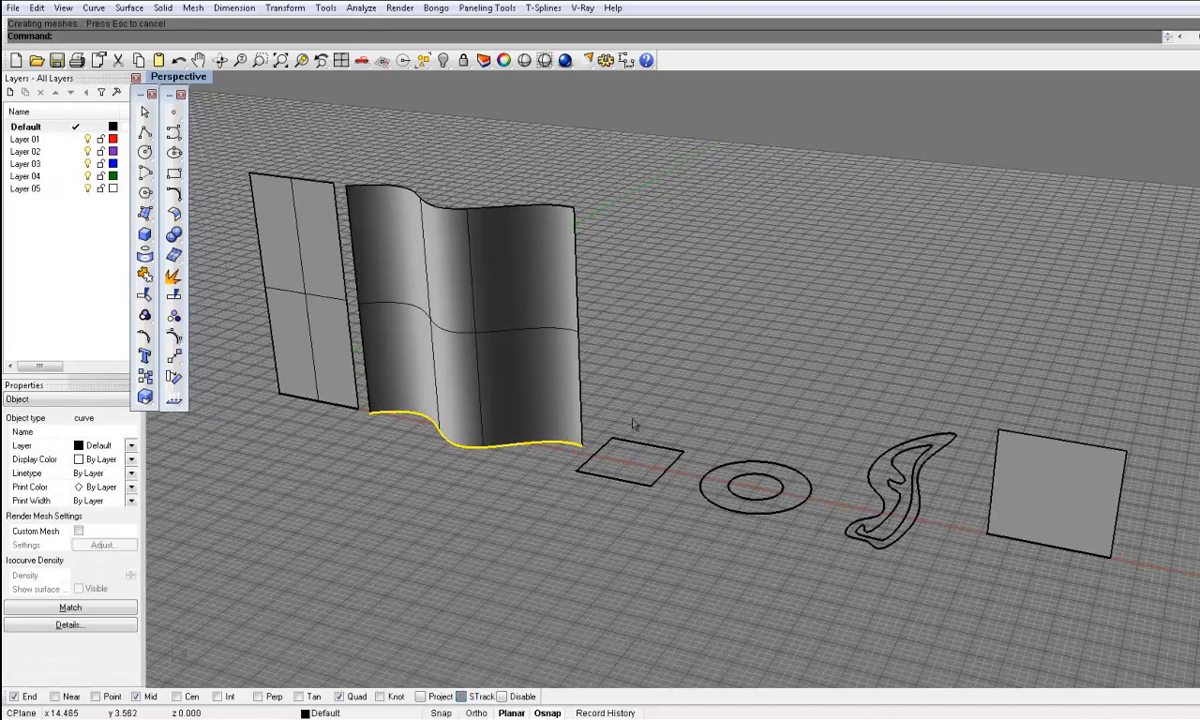
click(596, 450)
key(Return)
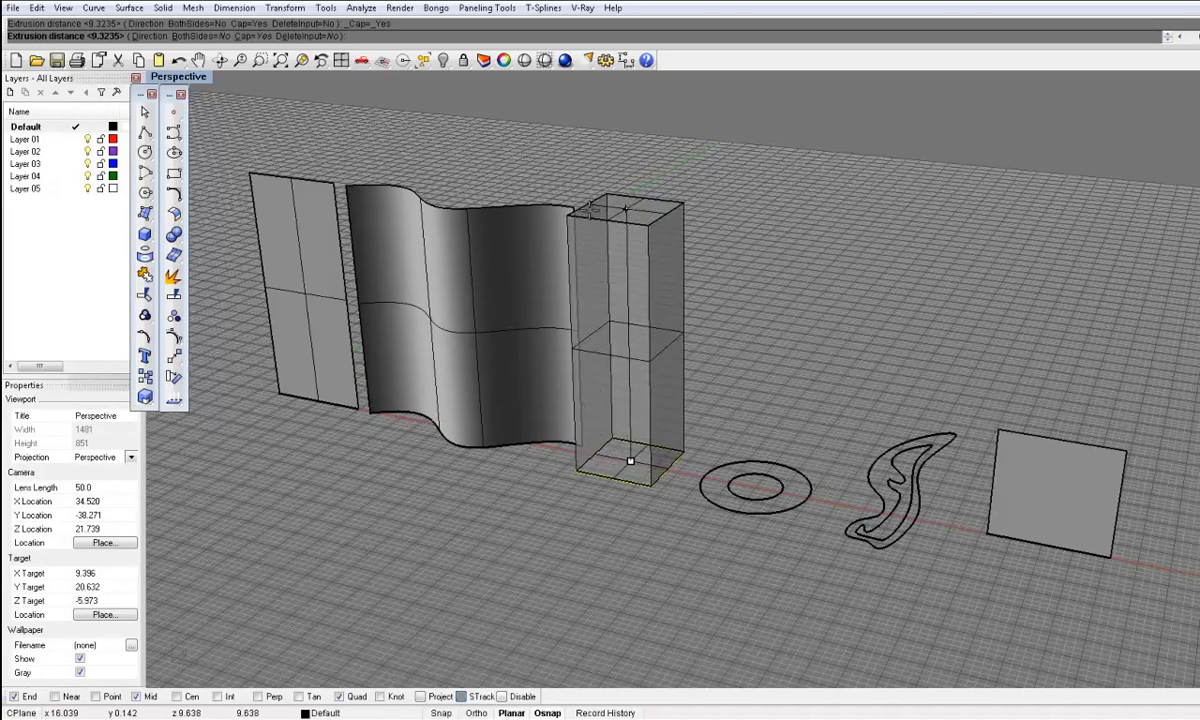
click(571, 210)
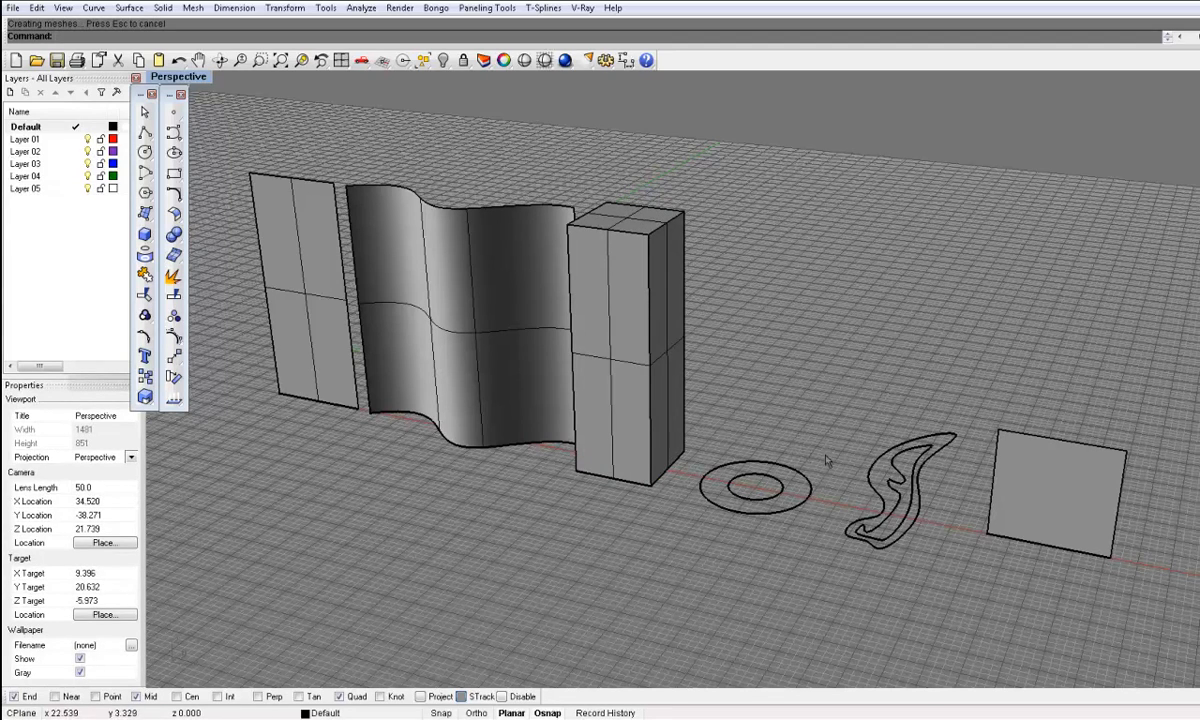
Step: Extrude the two concentric circles together into a hollow cylinder about 5.3 units tall
drag(762, 493, 760, 512)
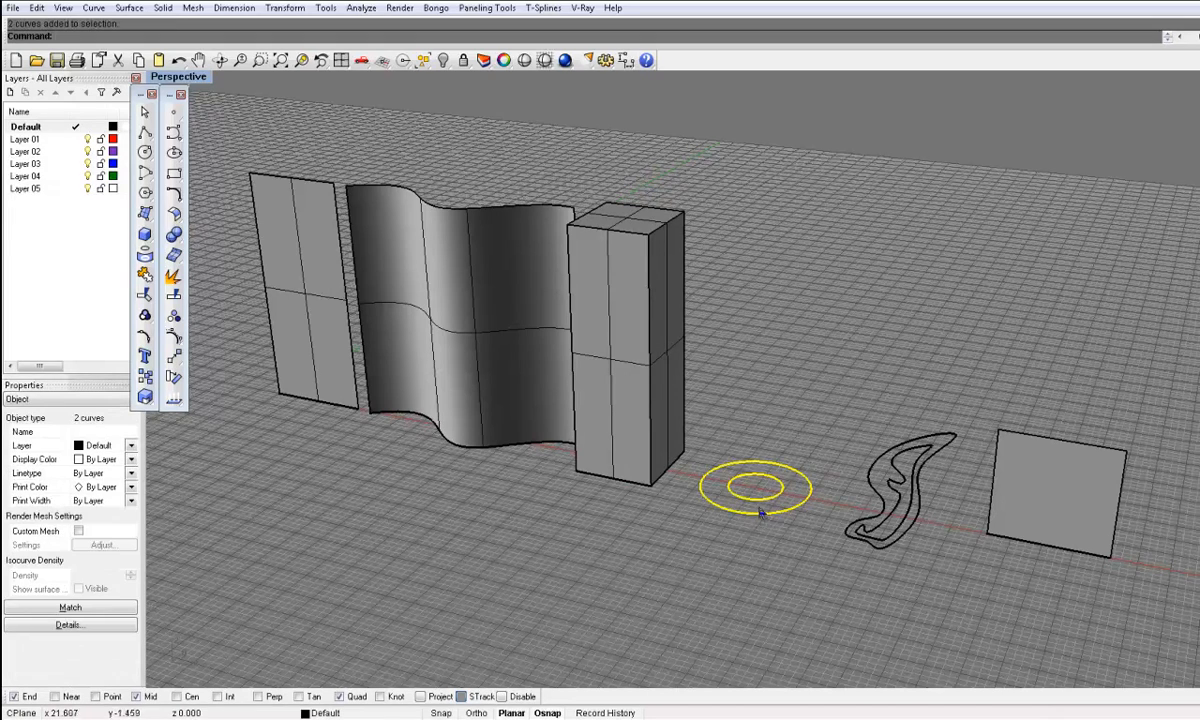
right_click(760, 518)
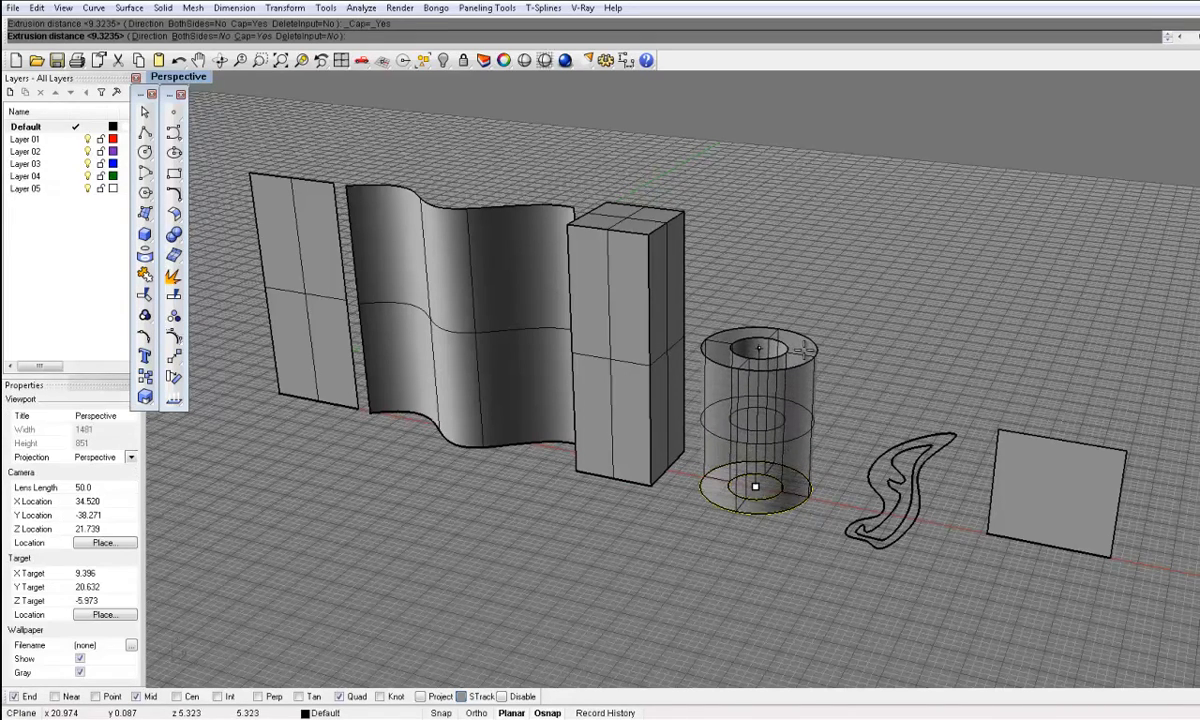
click(758, 346)
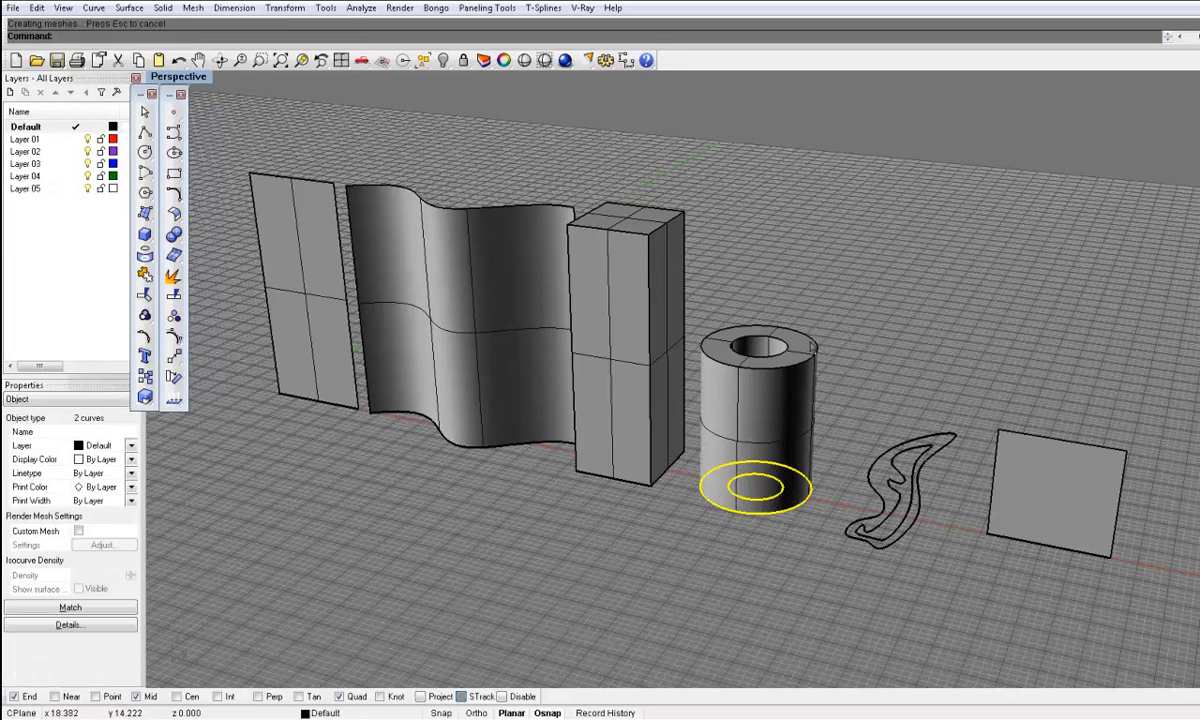
Step: Add a smaller circle at the centre of the two concentric circles and extrude all three together upward
click(803, 304)
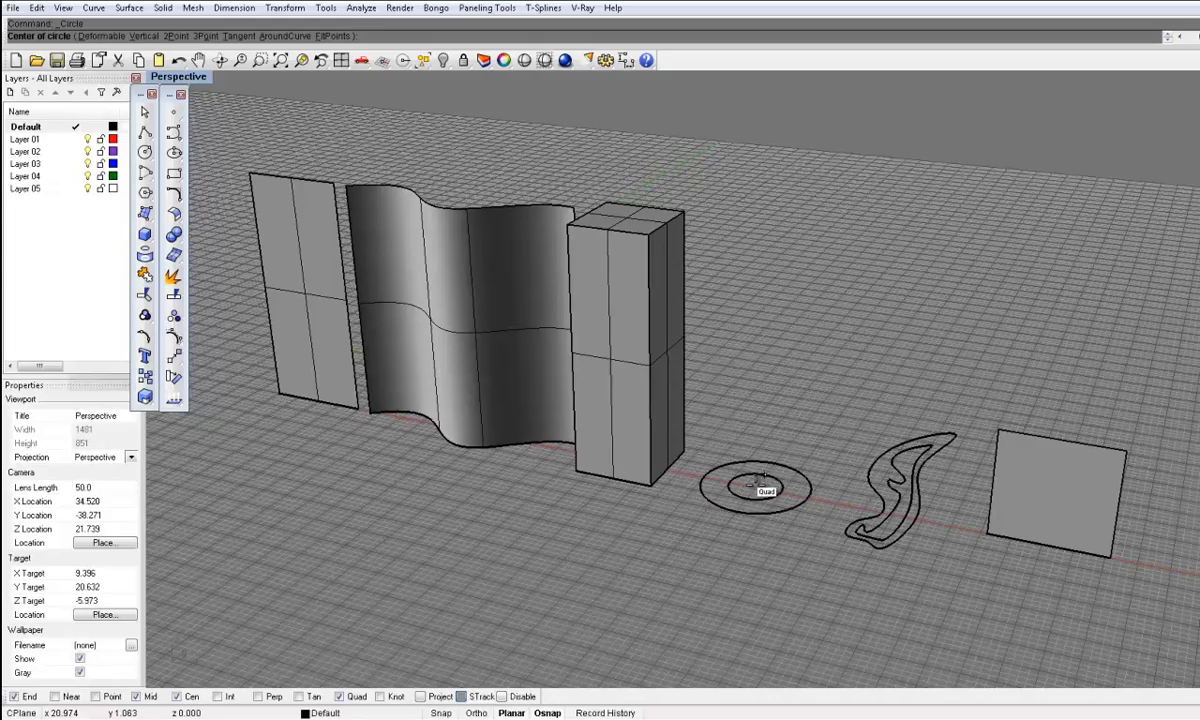
drag(654, 418, 826, 528)
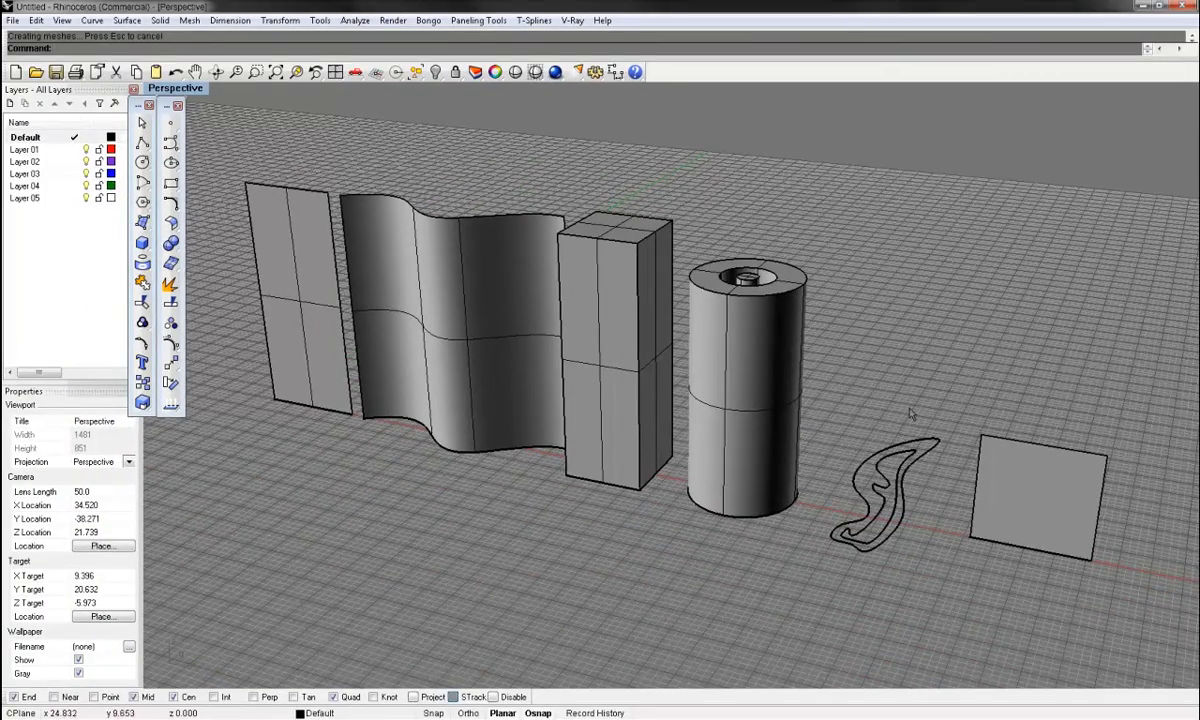
Step: Extrude the nested crescent-shaped curves upward into a hollow solid
click(845, 545)
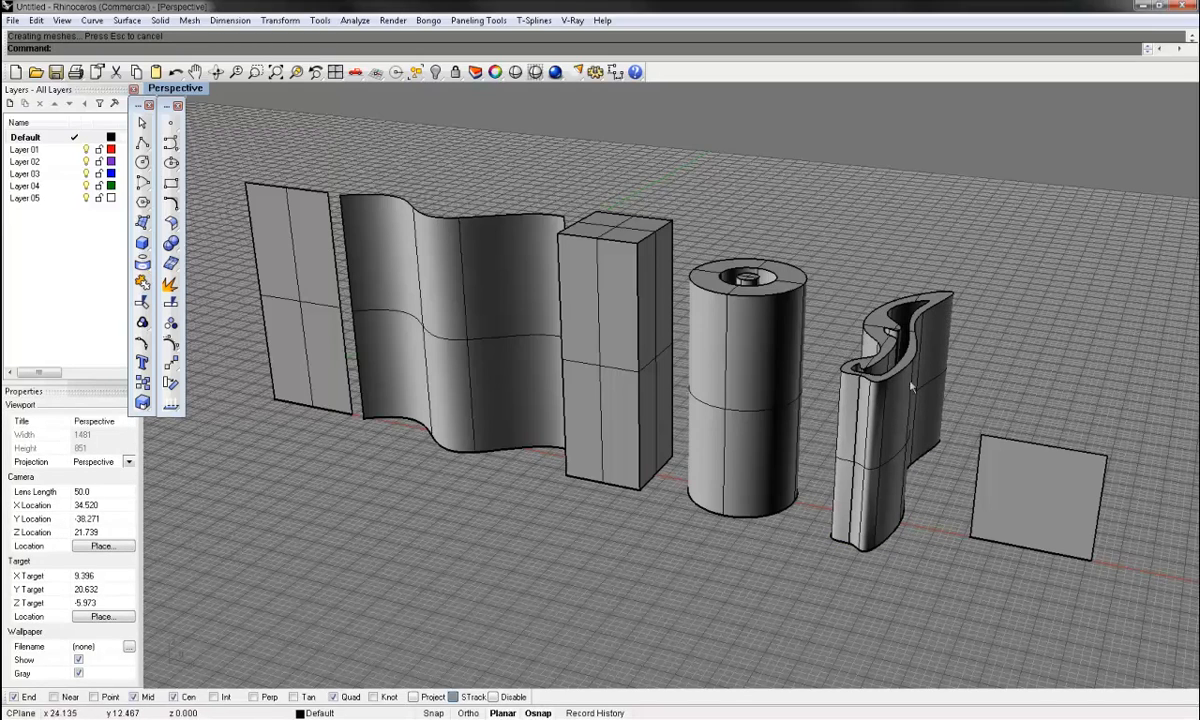
right_drag(897, 372, 1008, 428)
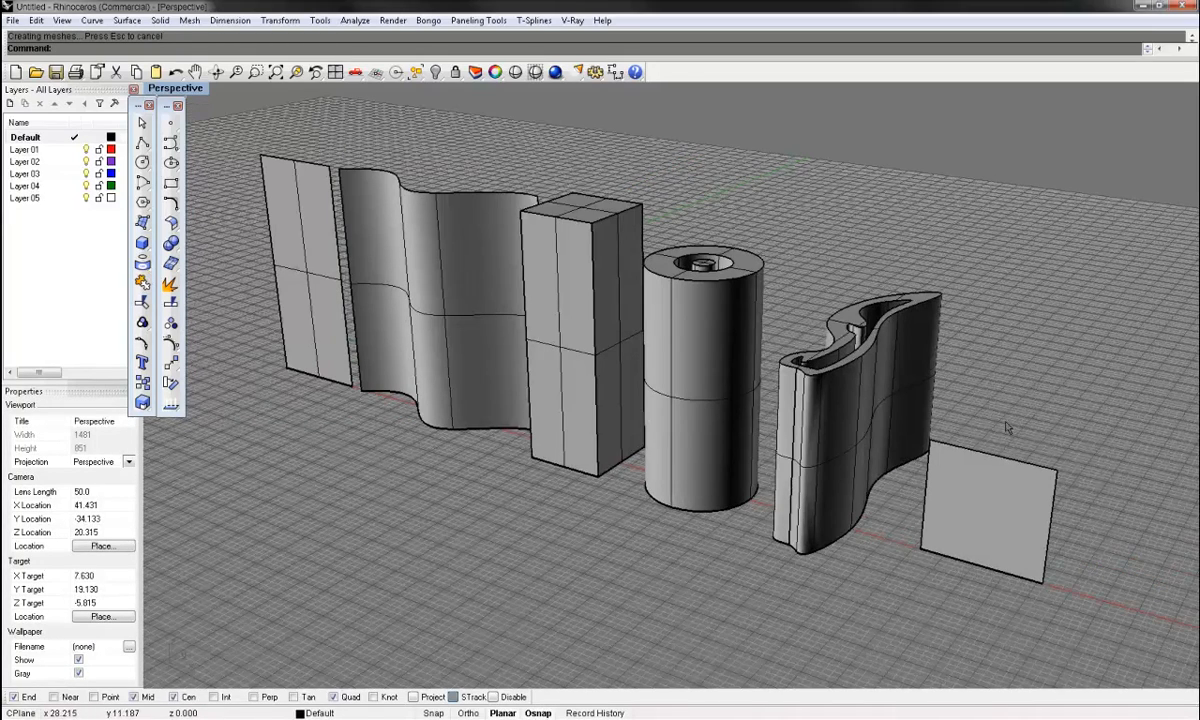
Step: Extrude the upright square surface backward about 8.69 units, and undo that extrusion
click(959, 550)
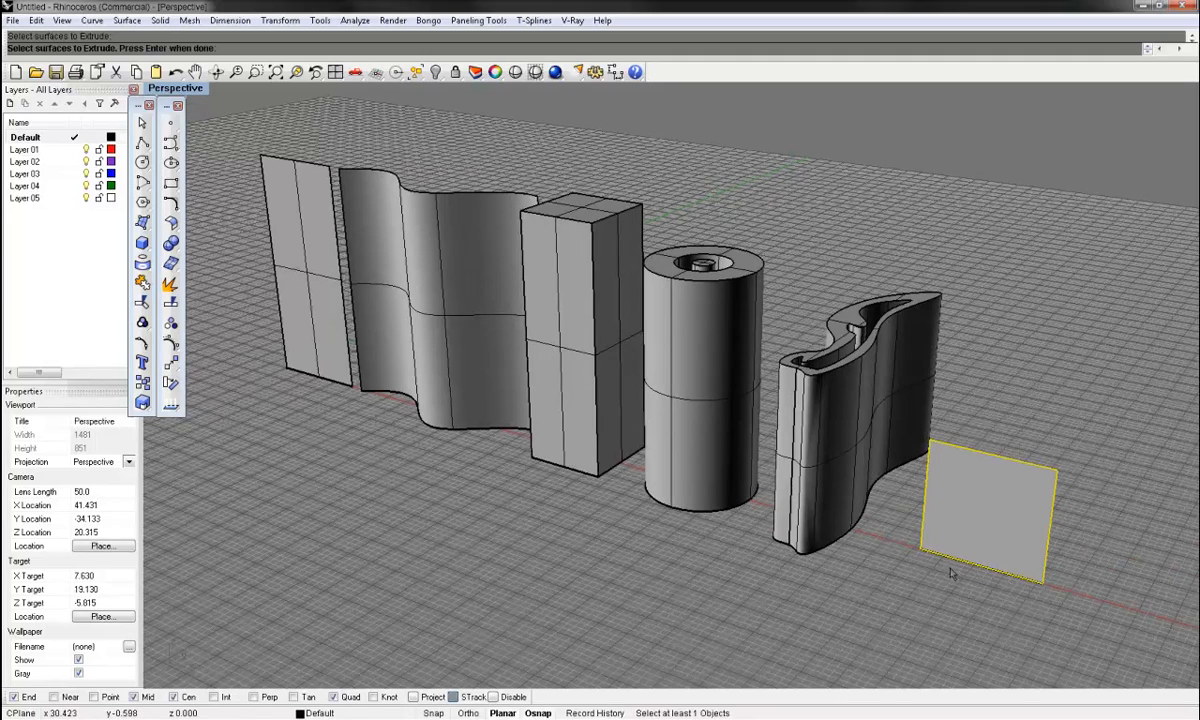
key(Return)
click(1045, 374)
key(ctrl+z)
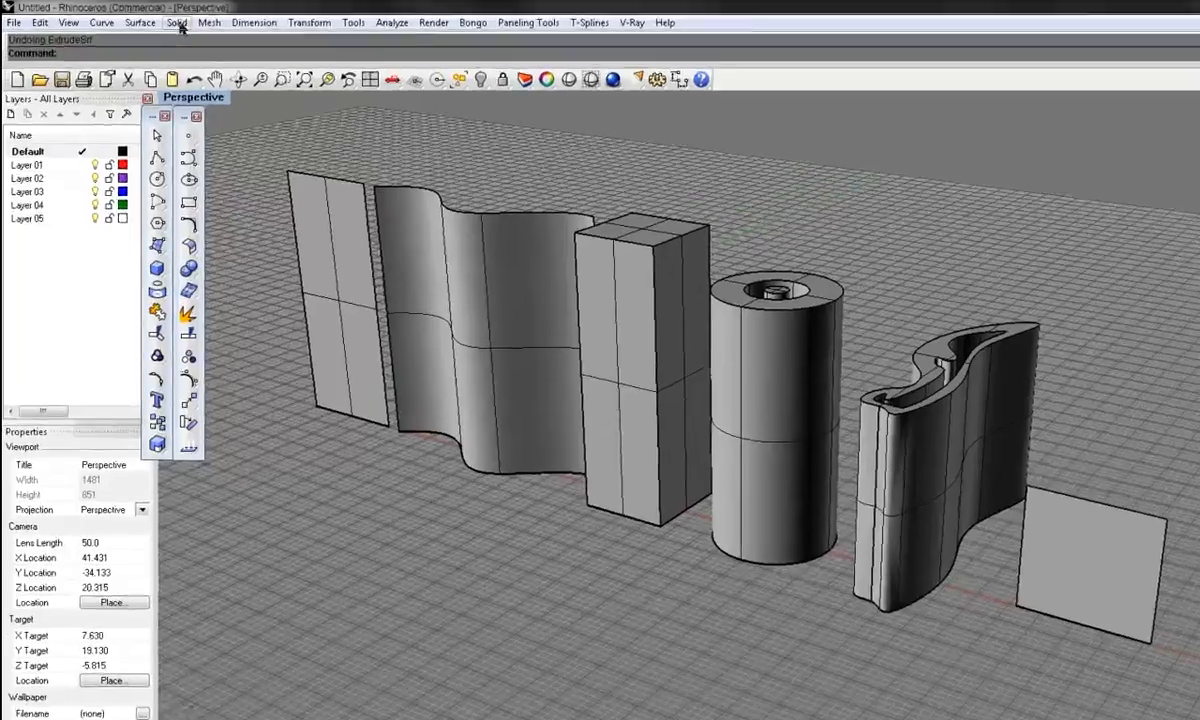
Step: Extrude the upright square surface straight backward into a solid box with Extrude Surface
click(160, 20)
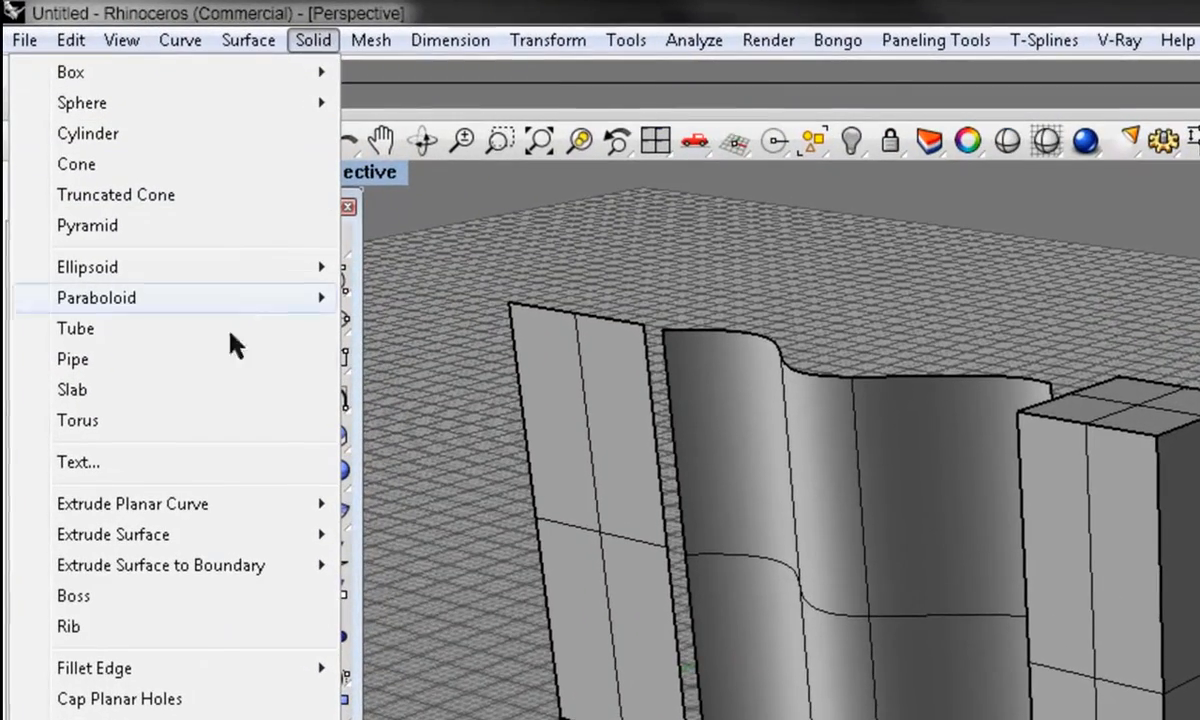
mouse_move(226, 534)
click(405, 534)
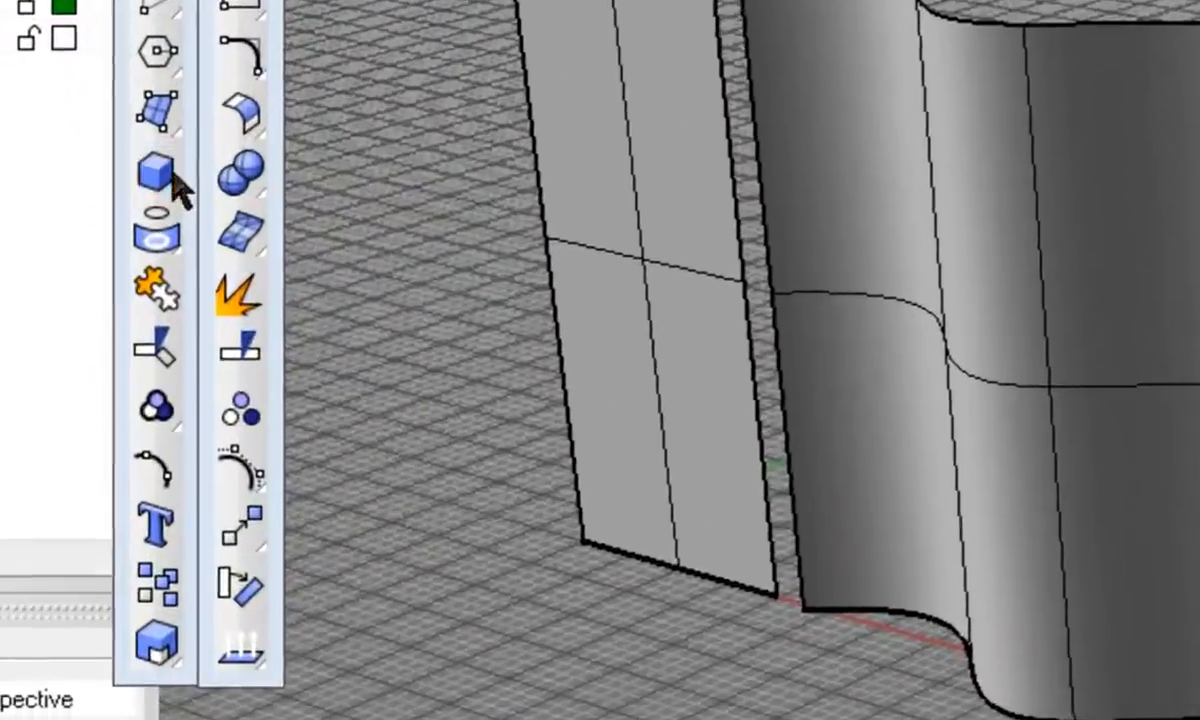
click(147, 248)
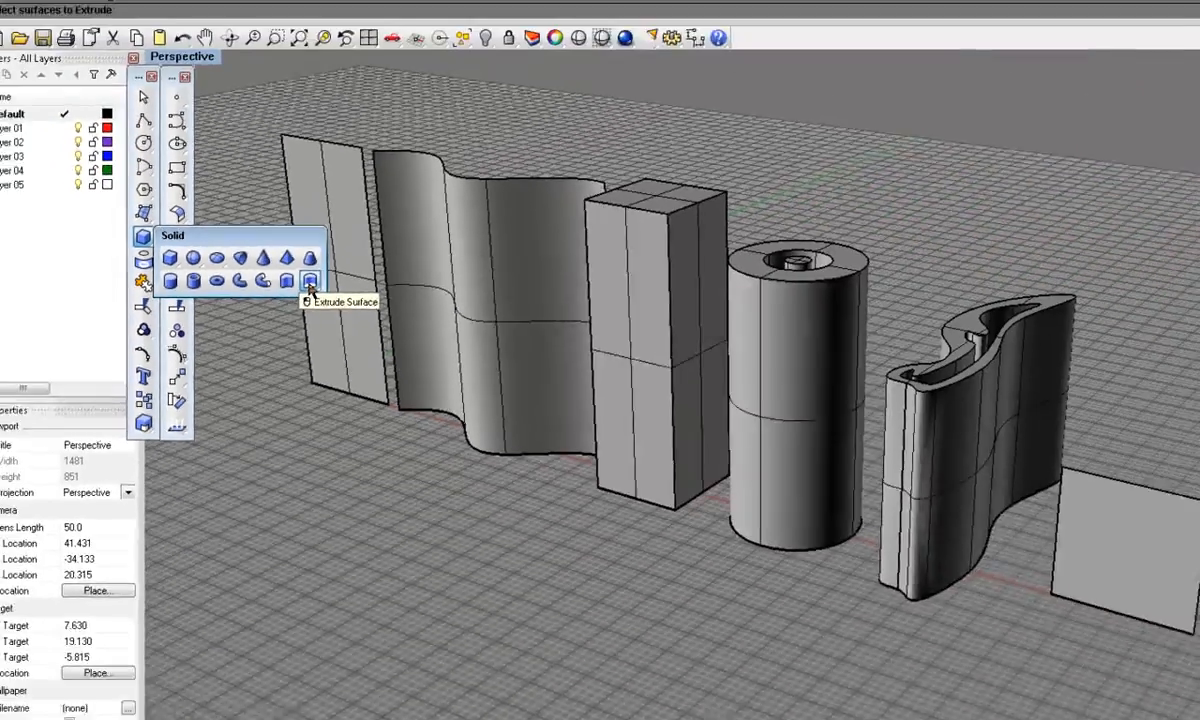
click(600, 290)
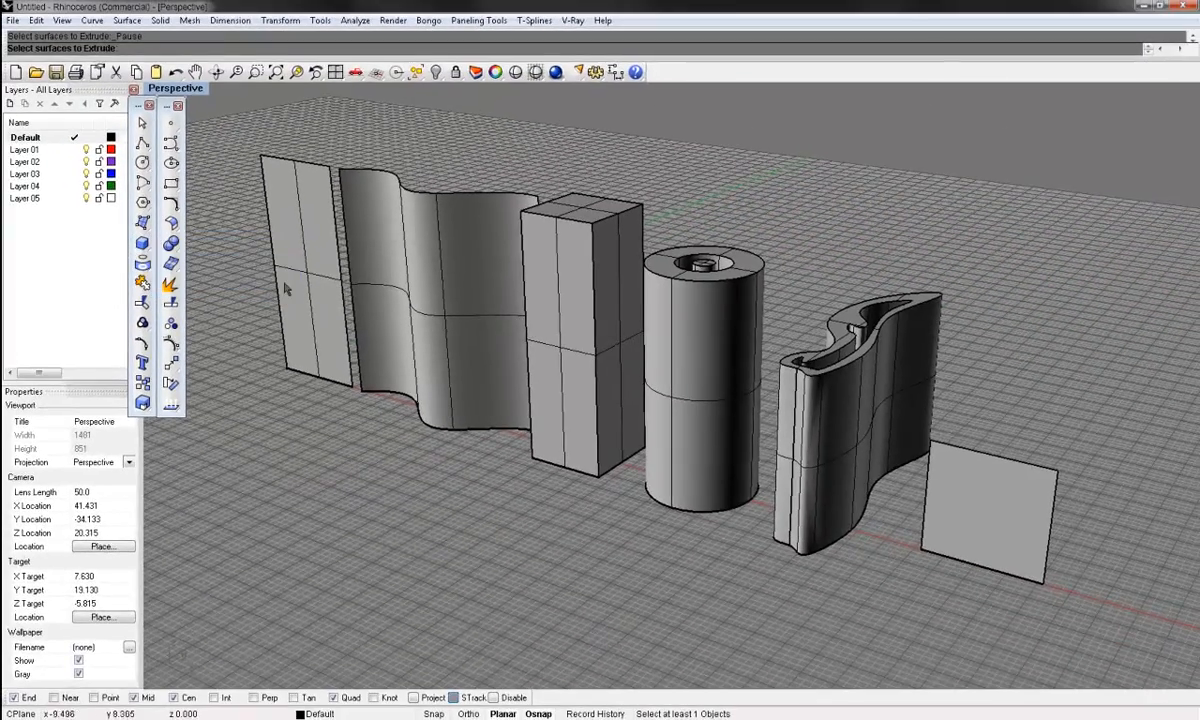
click(1026, 490)
key(Return)
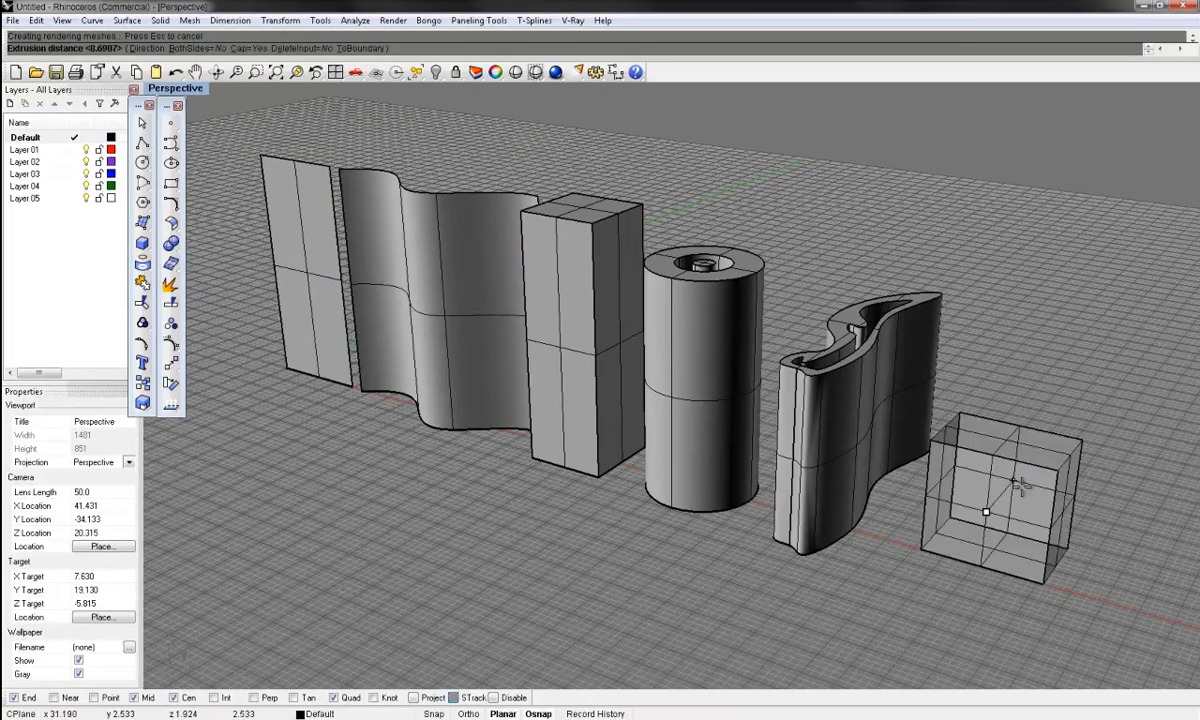
click(1031, 386)
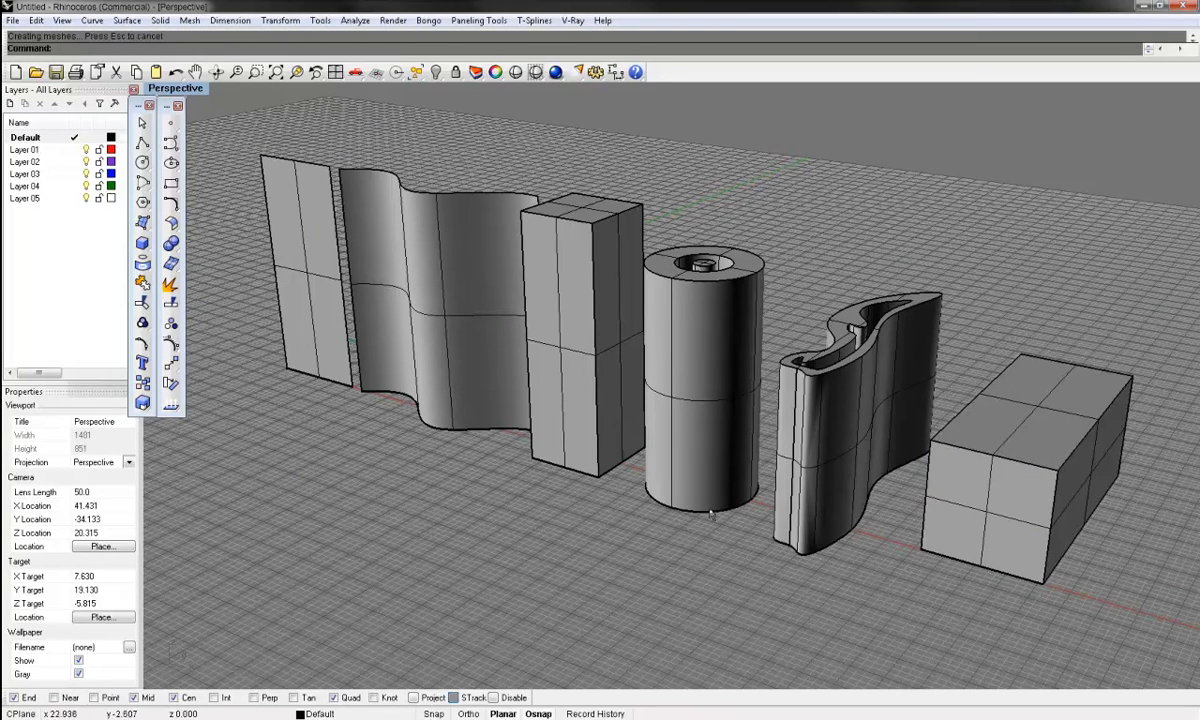
Step: Delete all six extruded objects, keeping the original curves and the upright square surface
drag(921, 336, 851, 330)
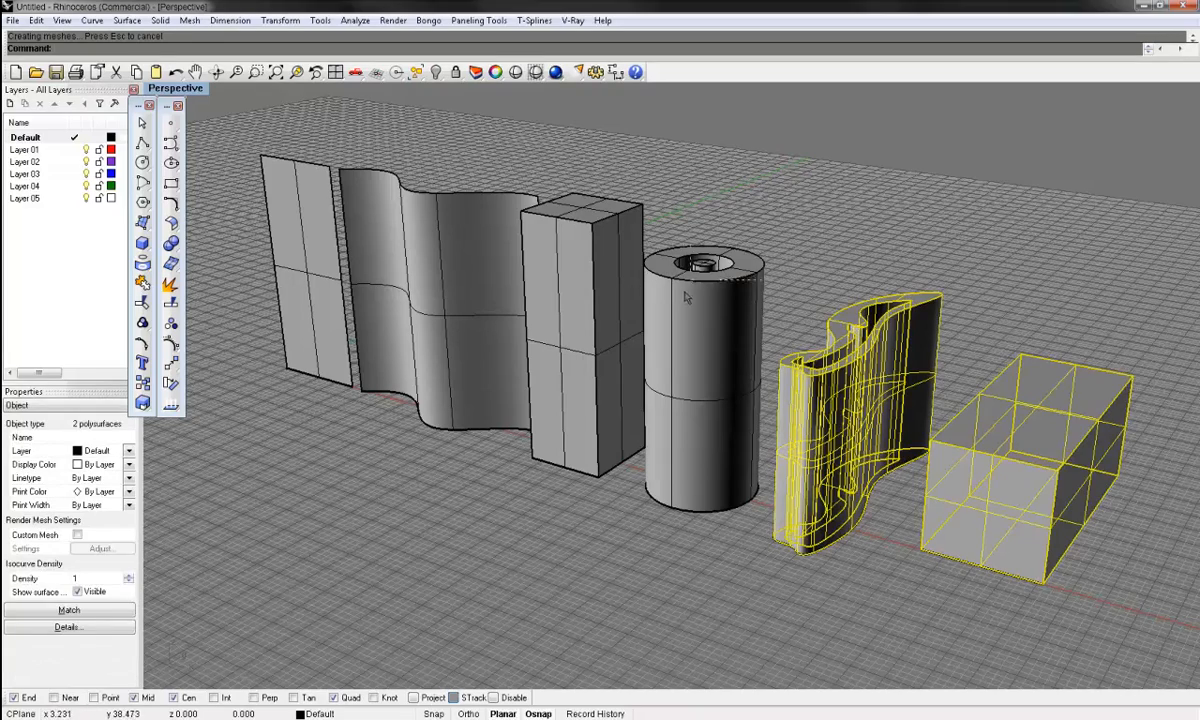
shift+drag(687, 298, 618, 258)
shift+click(352, 188)
shift+click(289, 182)
key(Delete)
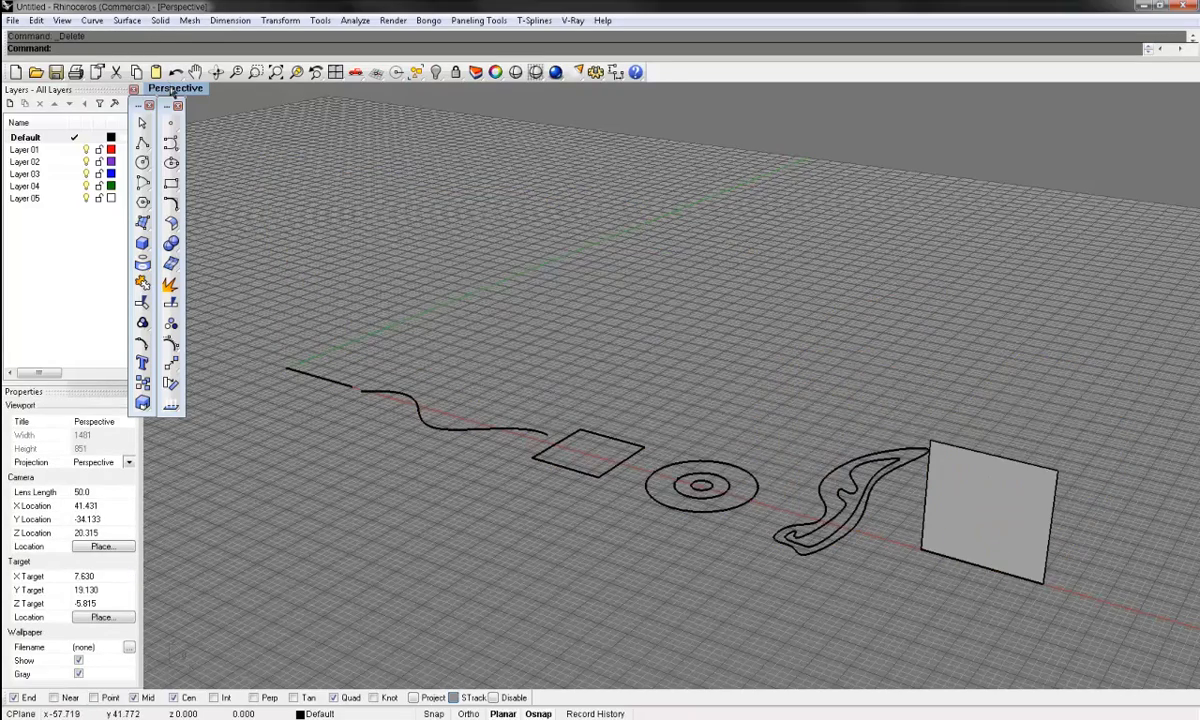
Step: Switch to a maximized Front view that frames the baseline curves and the upright square
double_click(172, 90)
click(355, 472)
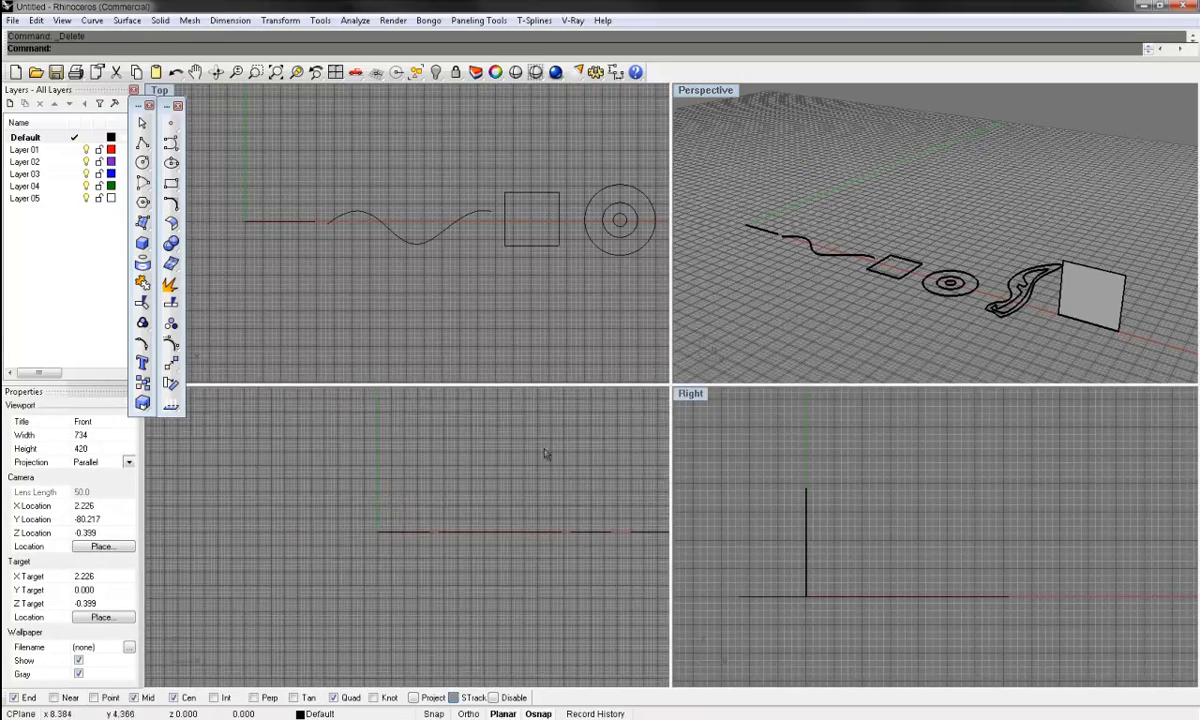
key(ctrl+m)
scroll(547, 420, down, 4)
right_drag(773, 373, 557, 478)
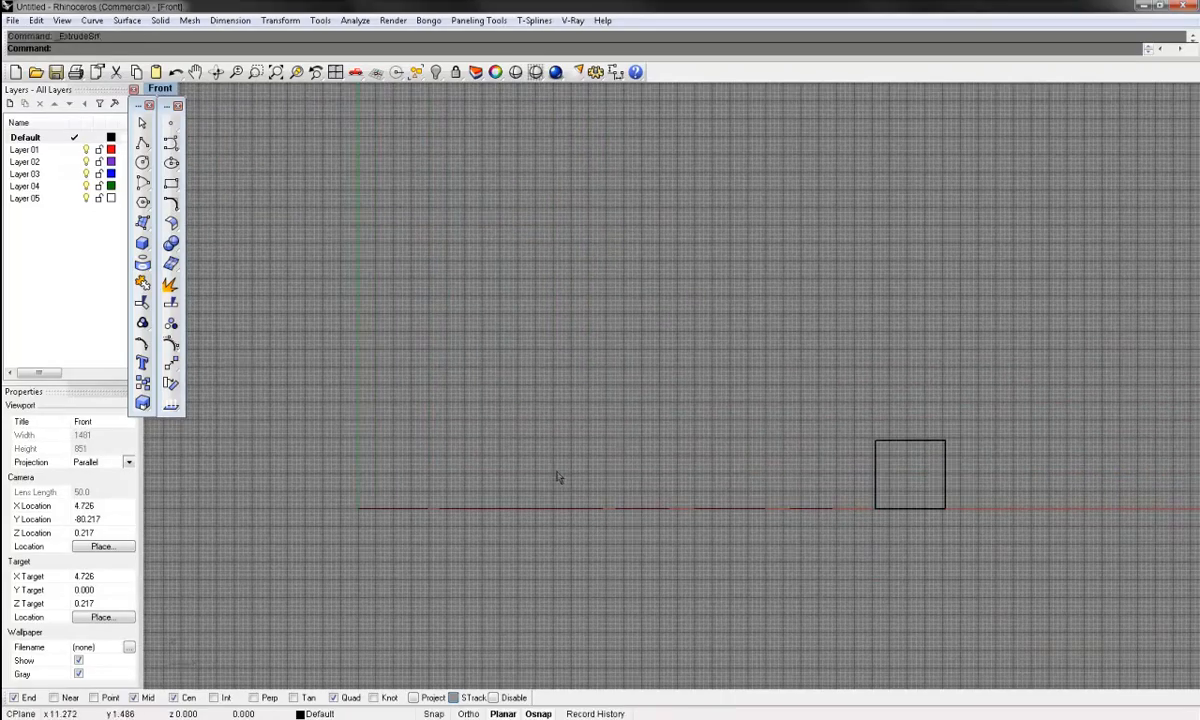
key(Return)
key(Escape)
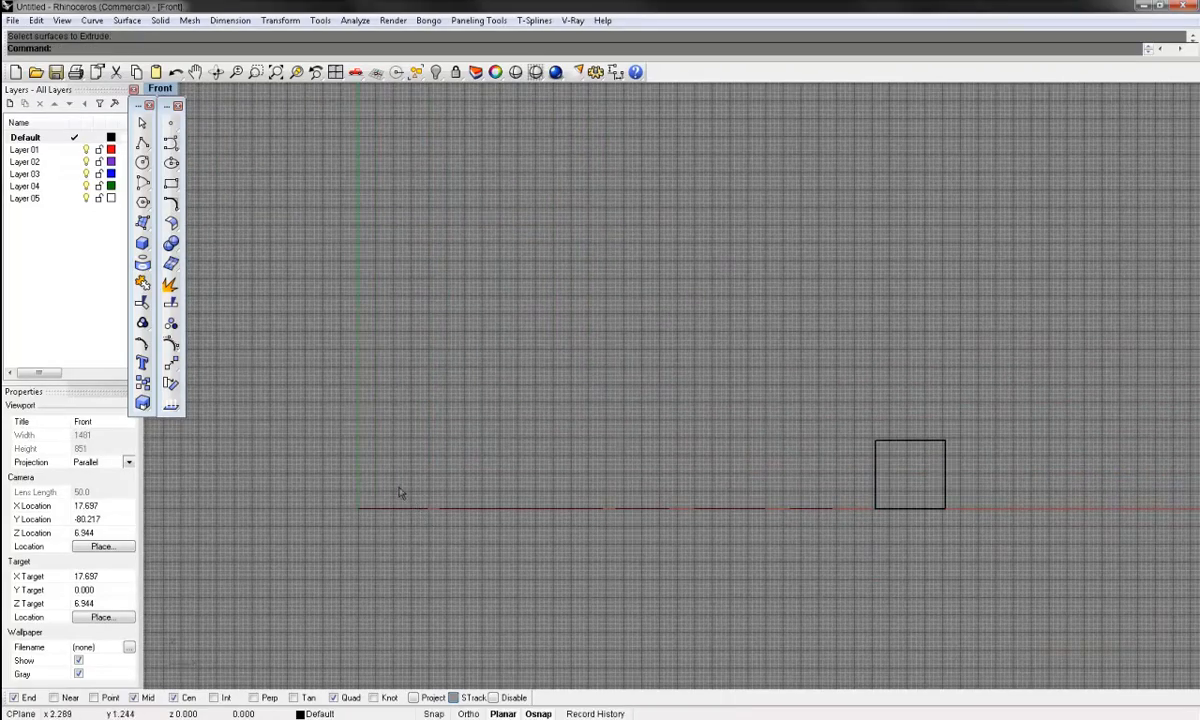
Step: Extrude the straight baseline segment to a point about 3.1 units above its midpoint with Extrude Planar Curve To Point
click(362, 508)
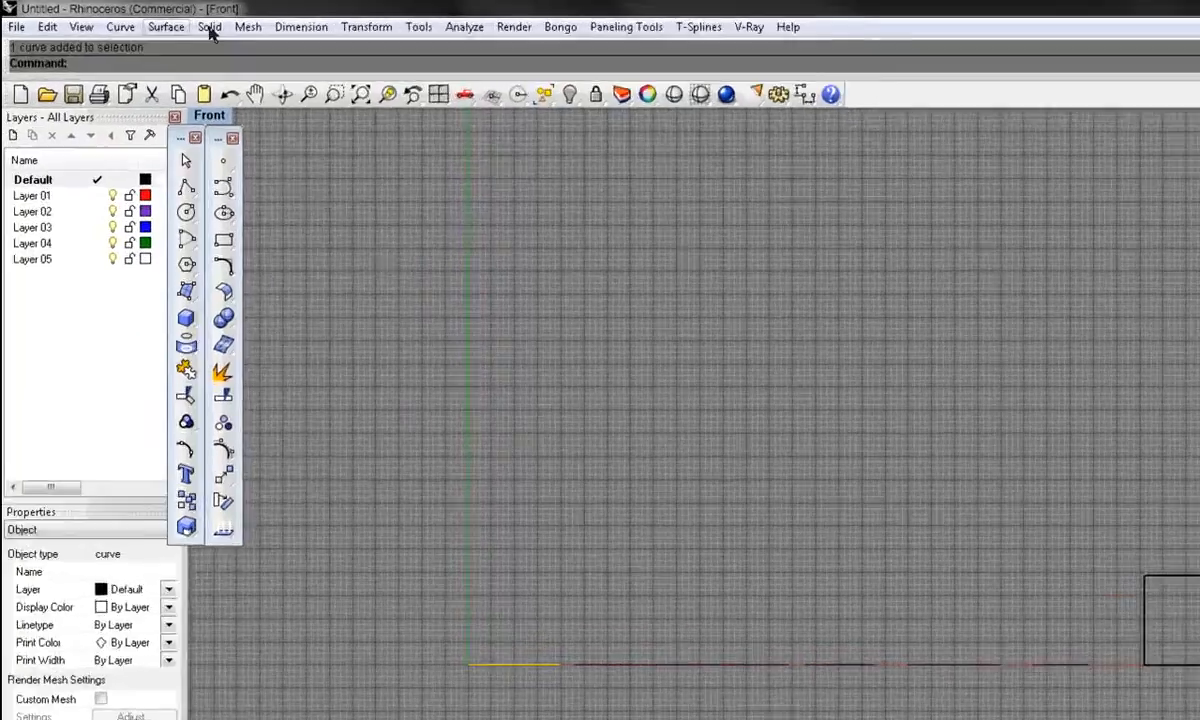
click(160, 20)
mouse_move(300, 570)
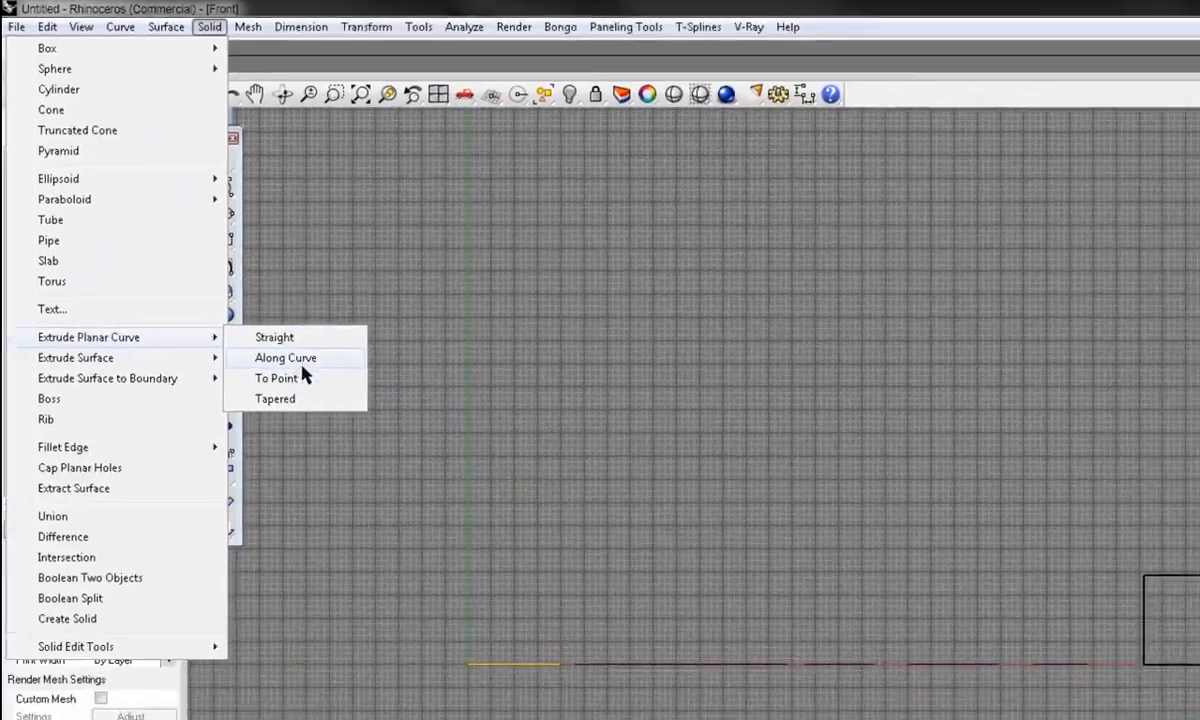
click(292, 378)
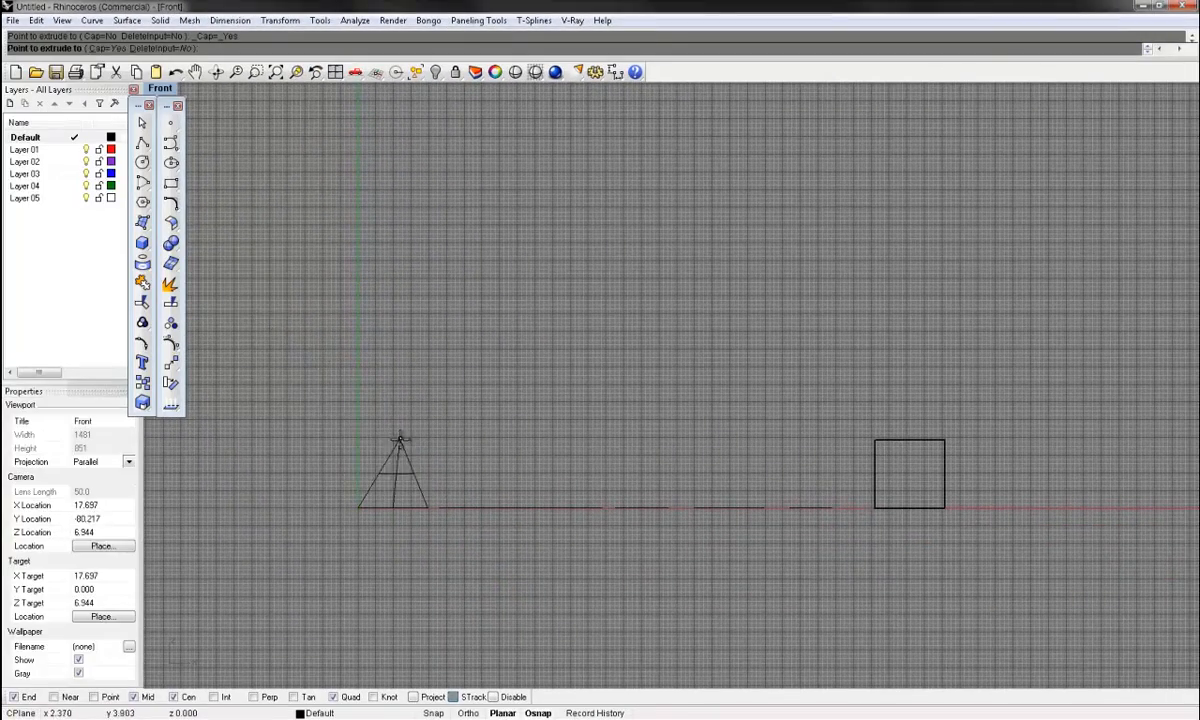
scroll(395, 460, up, 3)
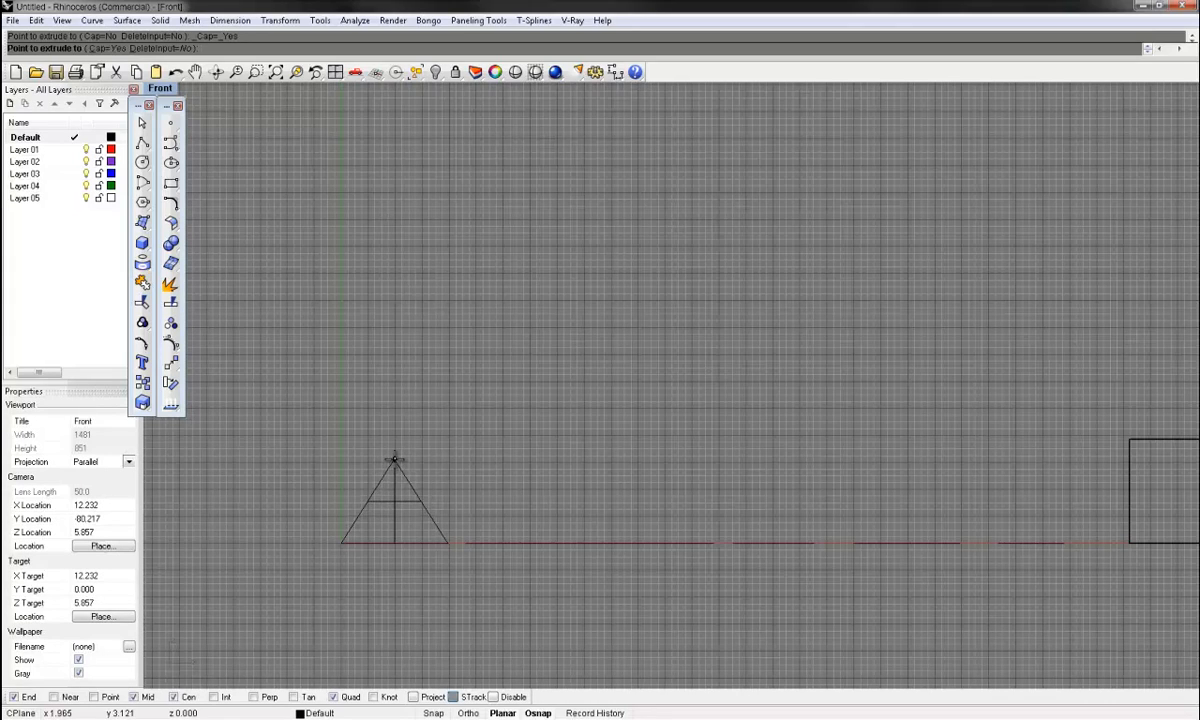
click(395, 459)
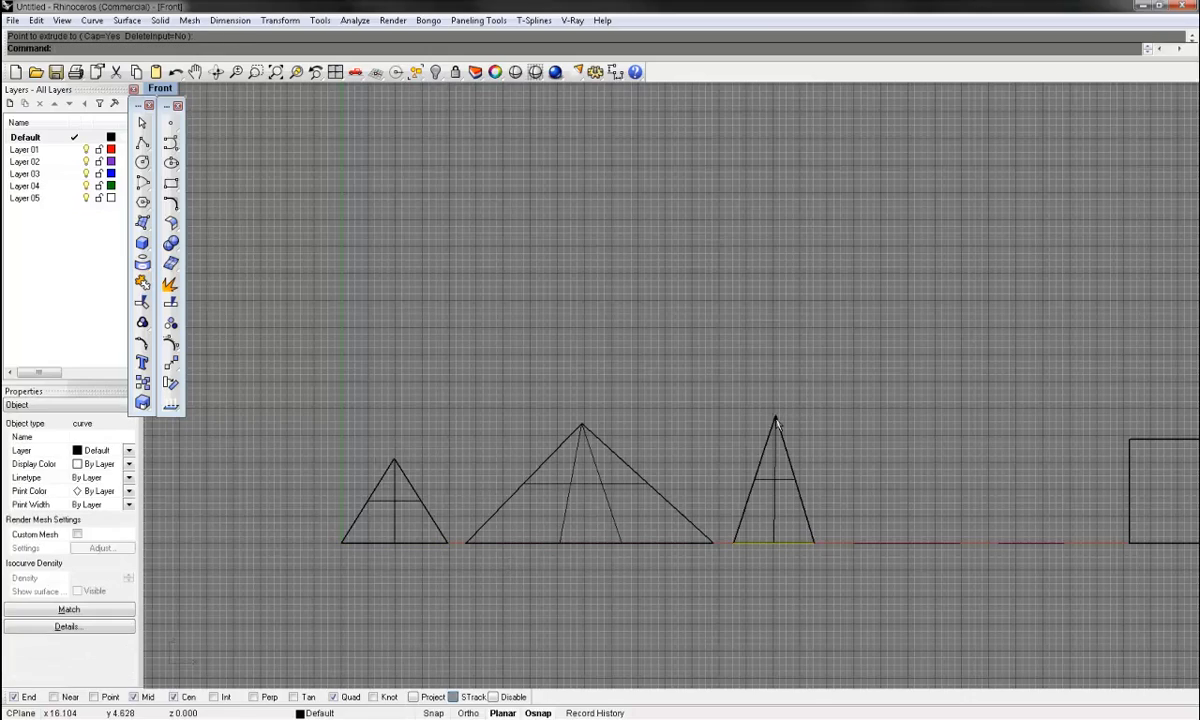
Step: Extrude the nested circles and the nested freeform curves to points centred above them
right_drag(858, 452, 736, 449)
click(783, 461)
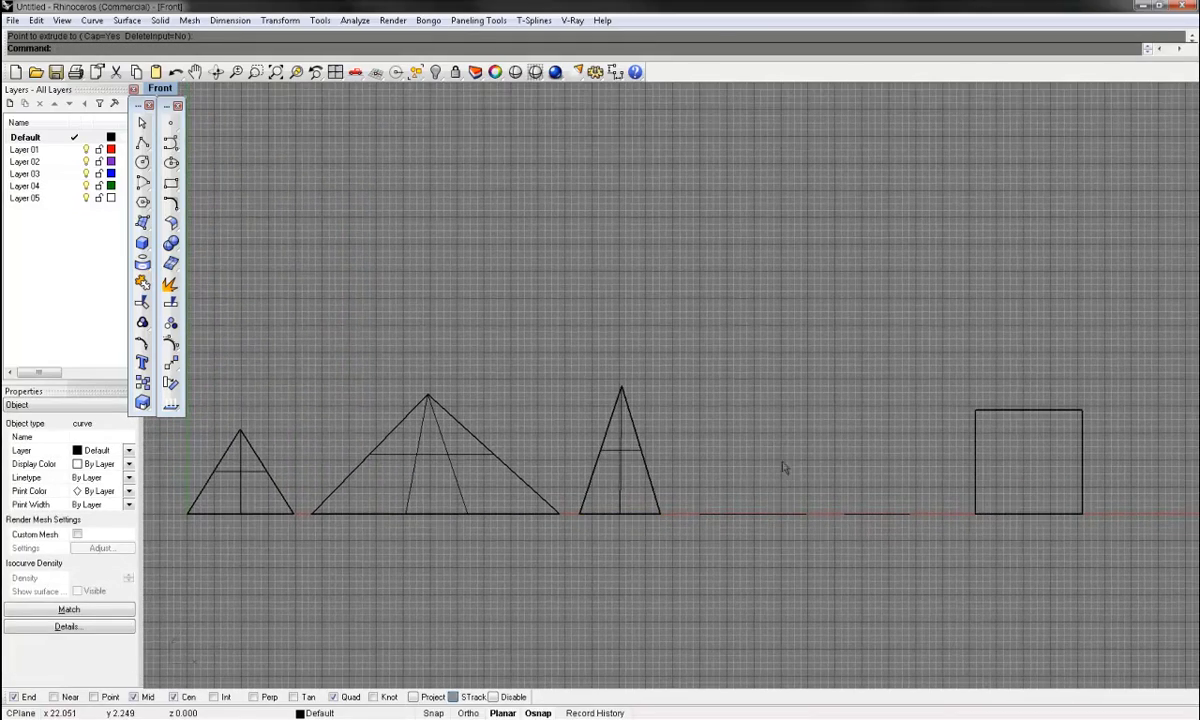
drag(783, 463, 729, 519)
key(Return)
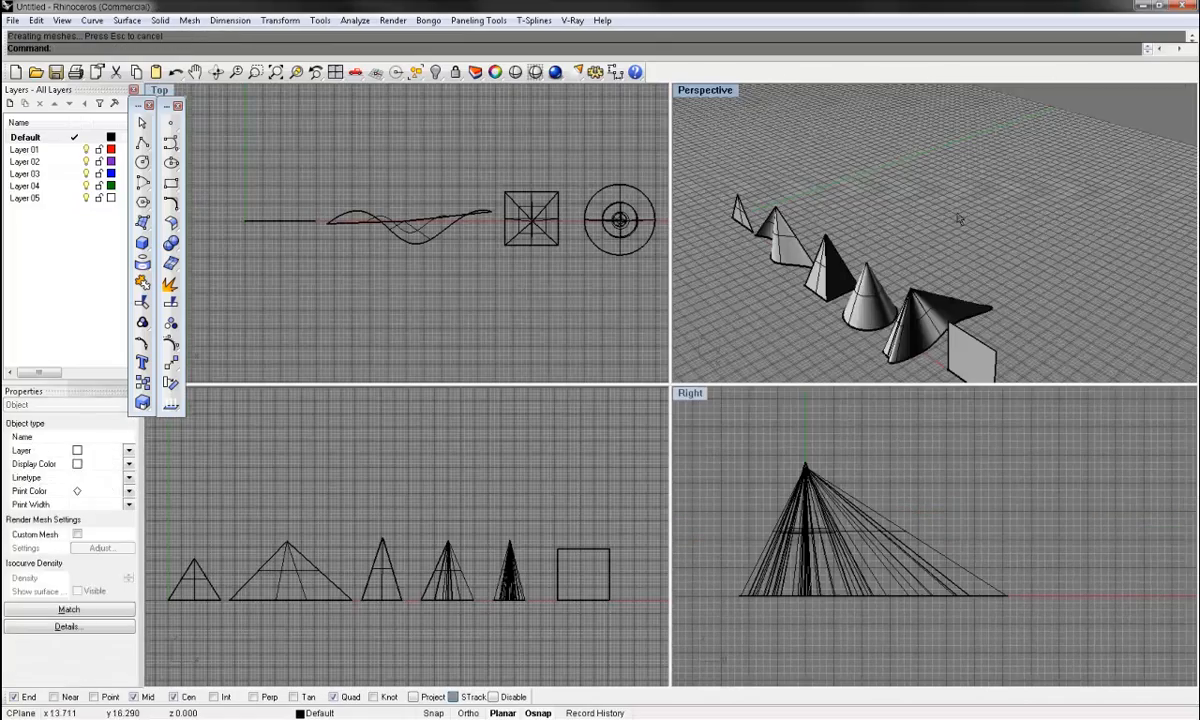
Step: Switch to a maximized Perspective view that frames all the pointed extrusions and the upright square surface
right_drag(958, 219, 917, 88)
mouse_move(876, 210)
right_down()
mouse_move(1155, 238)
mouse_move(739, 228)
mouse_move(758, 188)
mouse_move(728, 368)
mouse_move(1026, 193)
mouse_move(935, 185)
right_up()
double_click(702, 91)
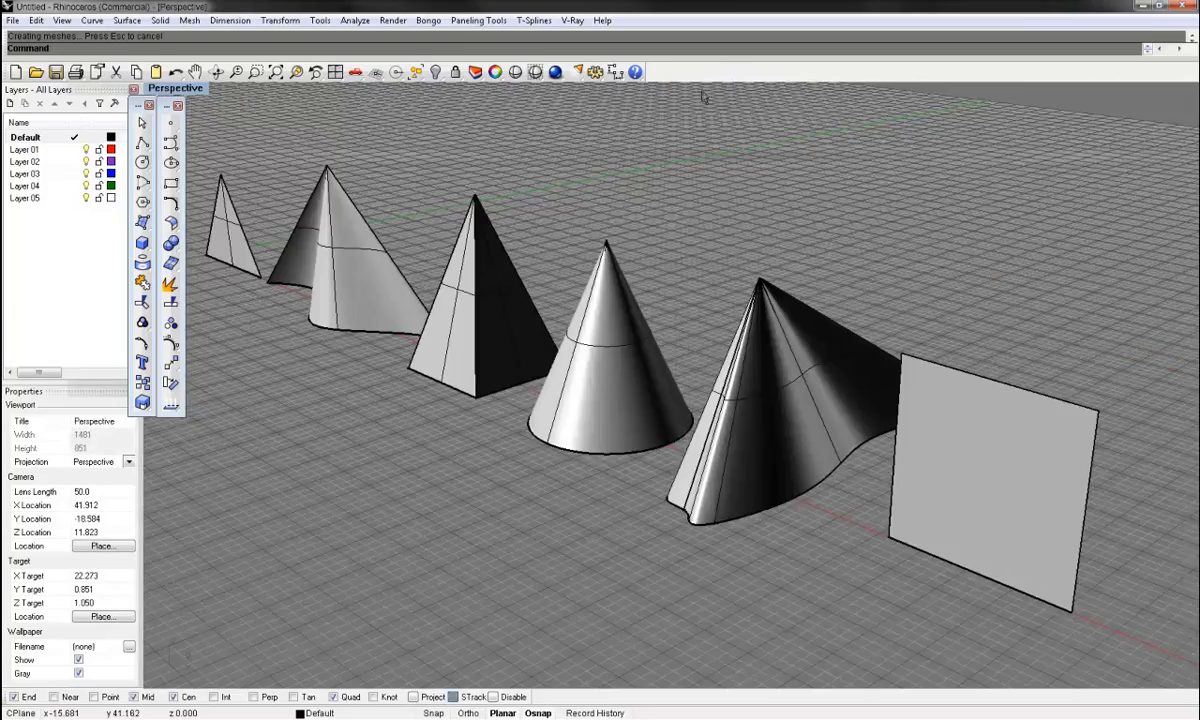
shift+right_drag(717, 220, 745, 223)
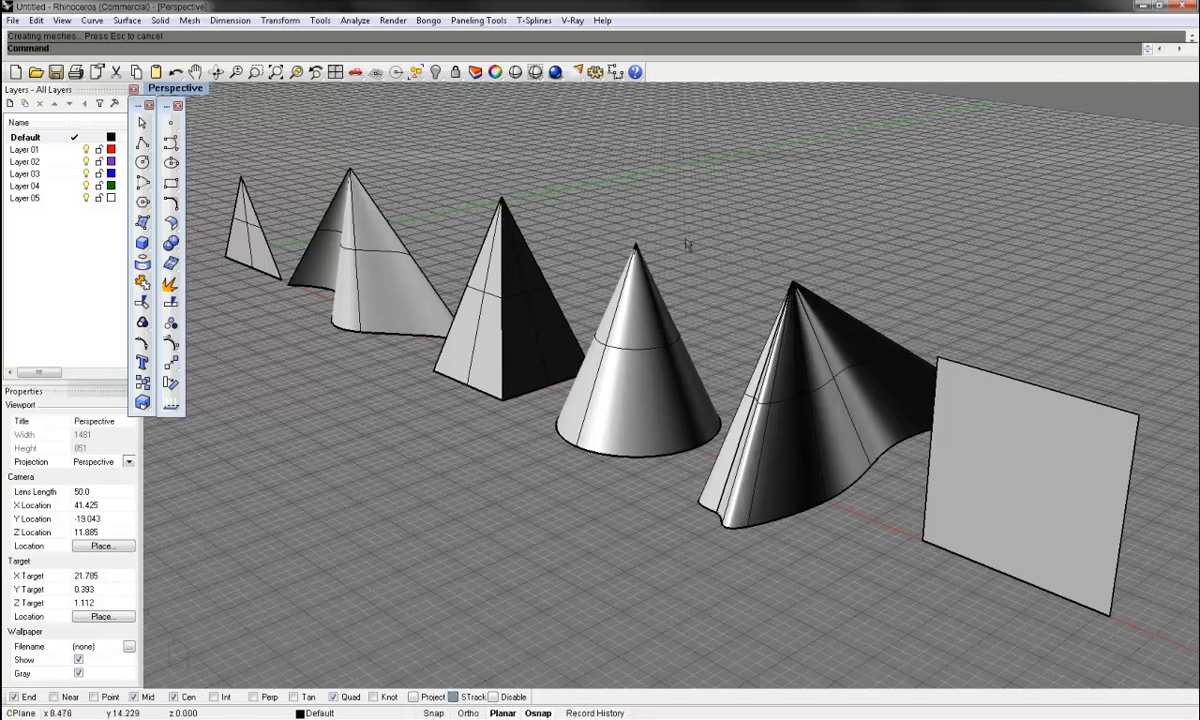
Step: Extrude the upright square surface to a point behind it with Extrude Surface To Point, forming a pyramid
right_drag(678, 273, 924, 504)
click(920, 500)
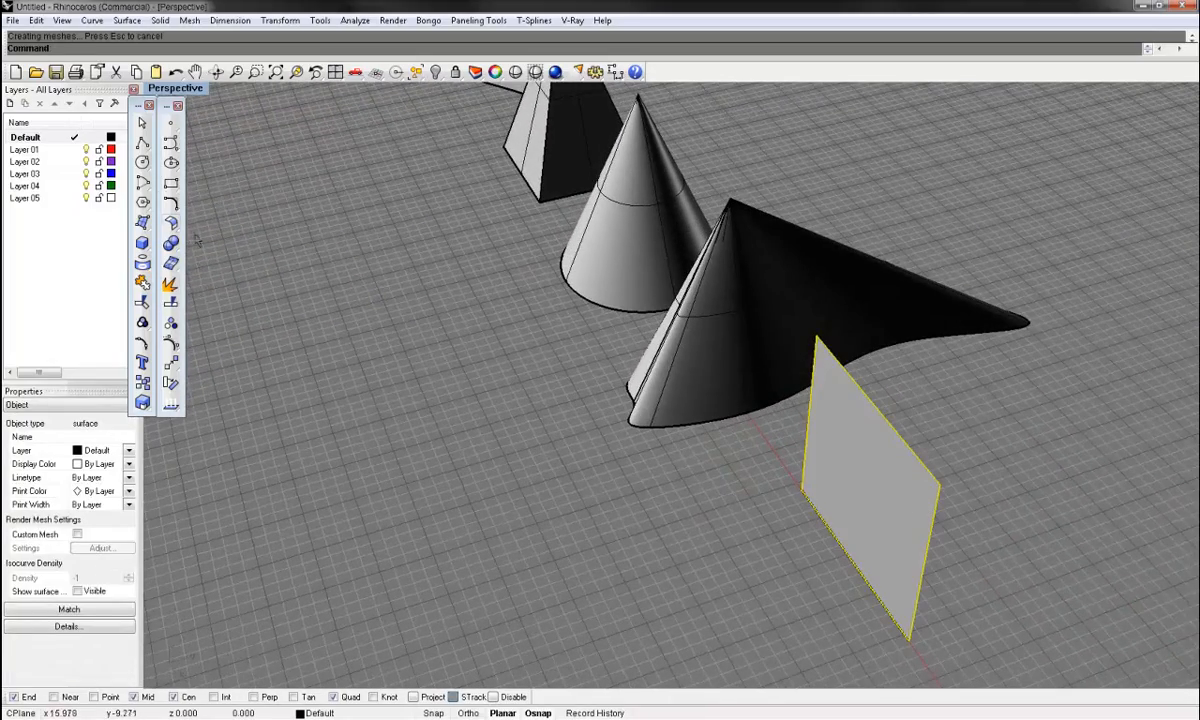
click(160, 20)
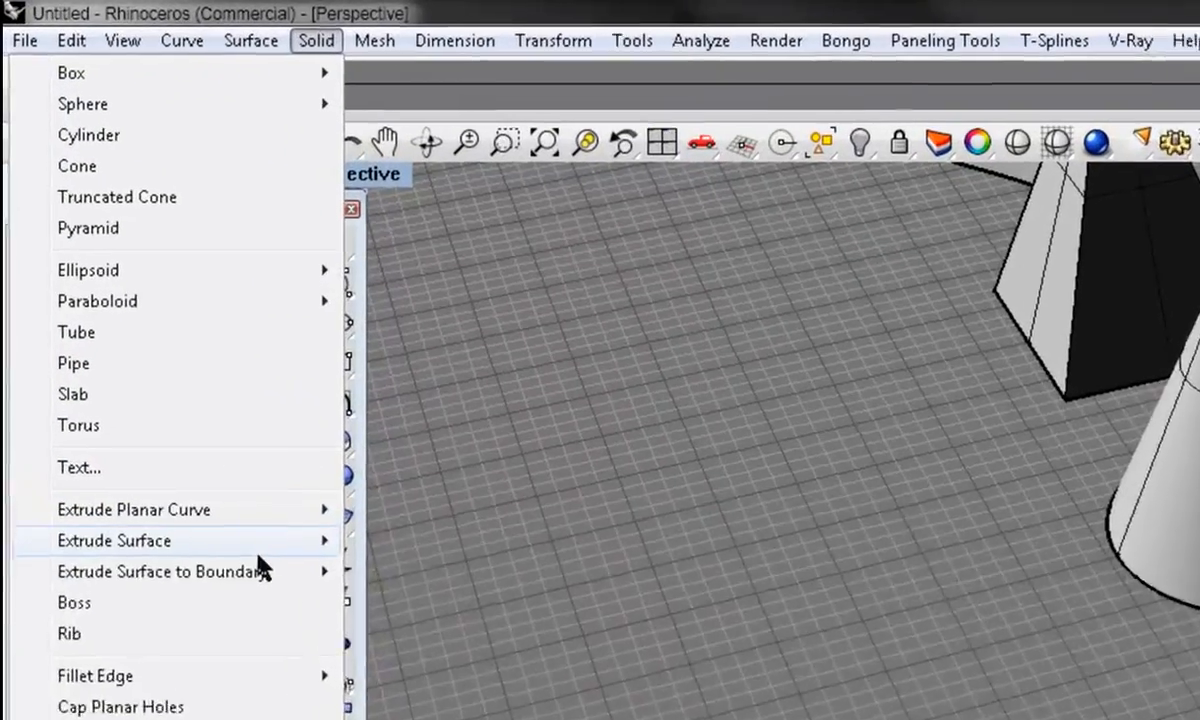
mouse_move(150, 320)
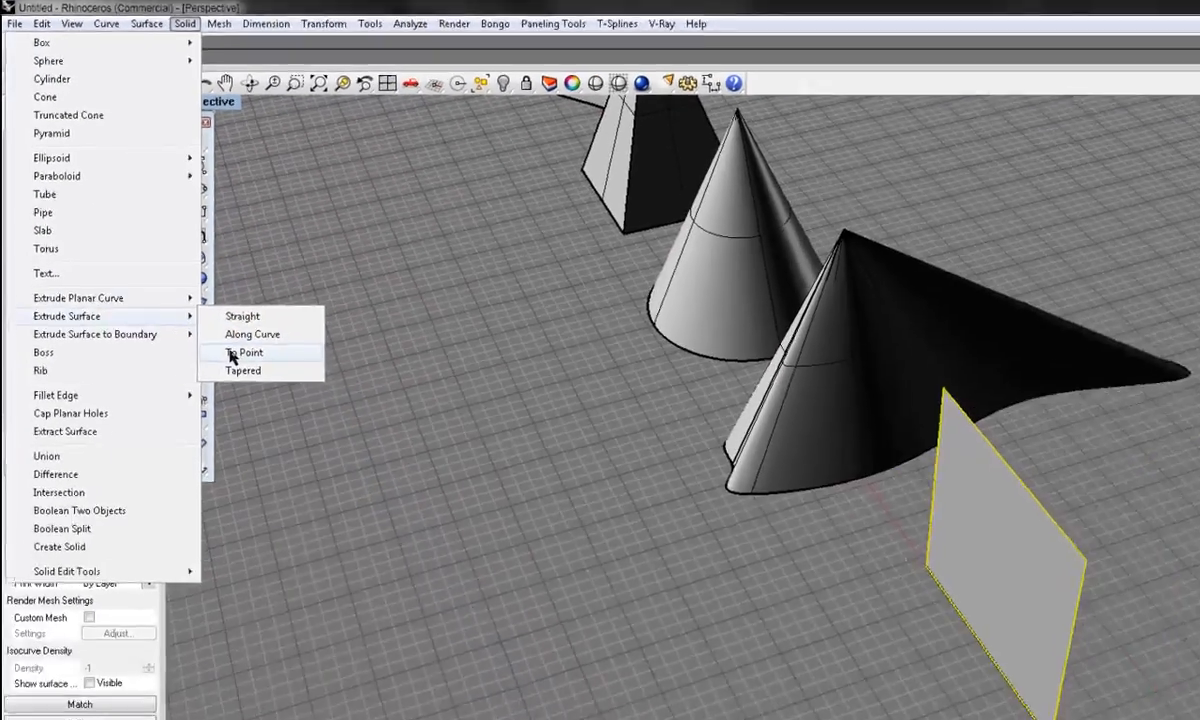
click(442, 639)
click(1090, 383)
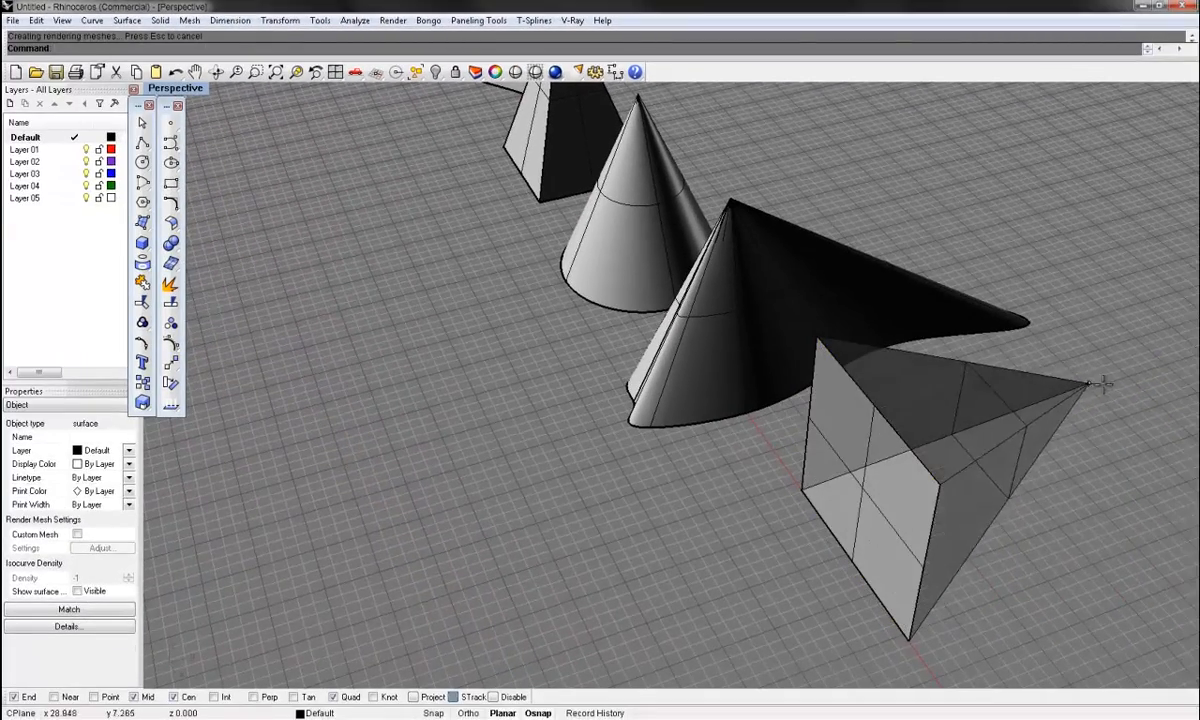
right_drag(1118, 383, 1133, 459)
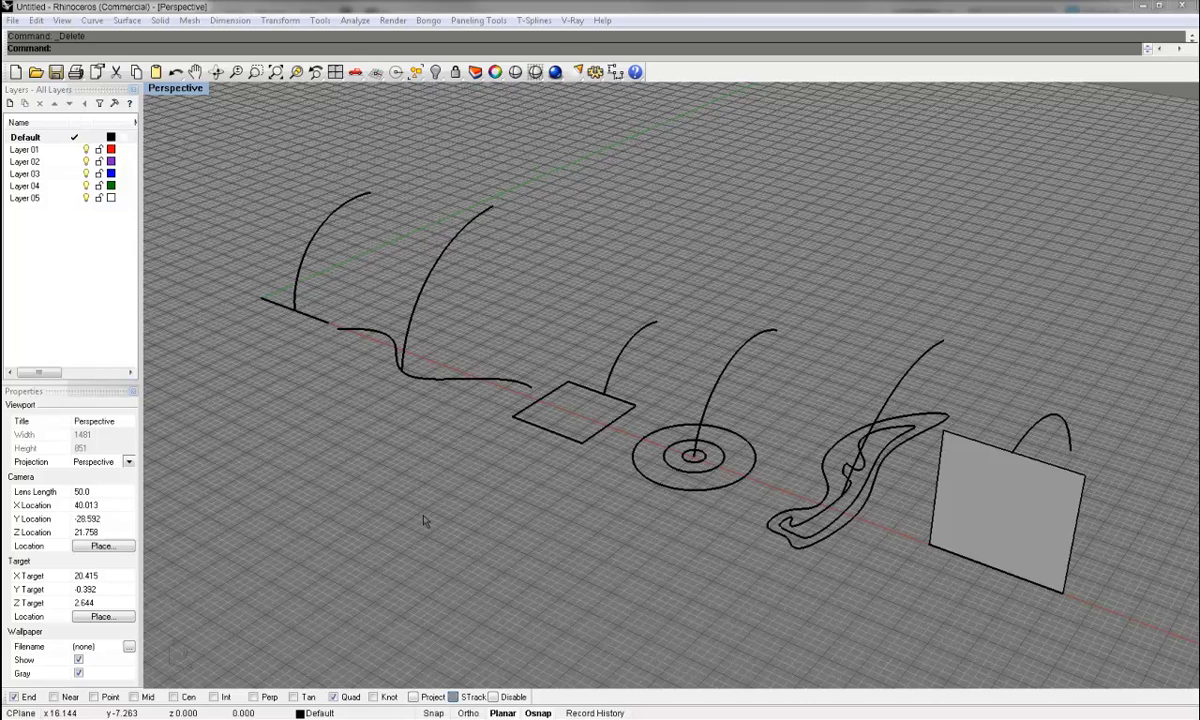
Step: Extrude the wavy open curve along a section of its arched path curve, beginning near the path's lower end
click(443, 380)
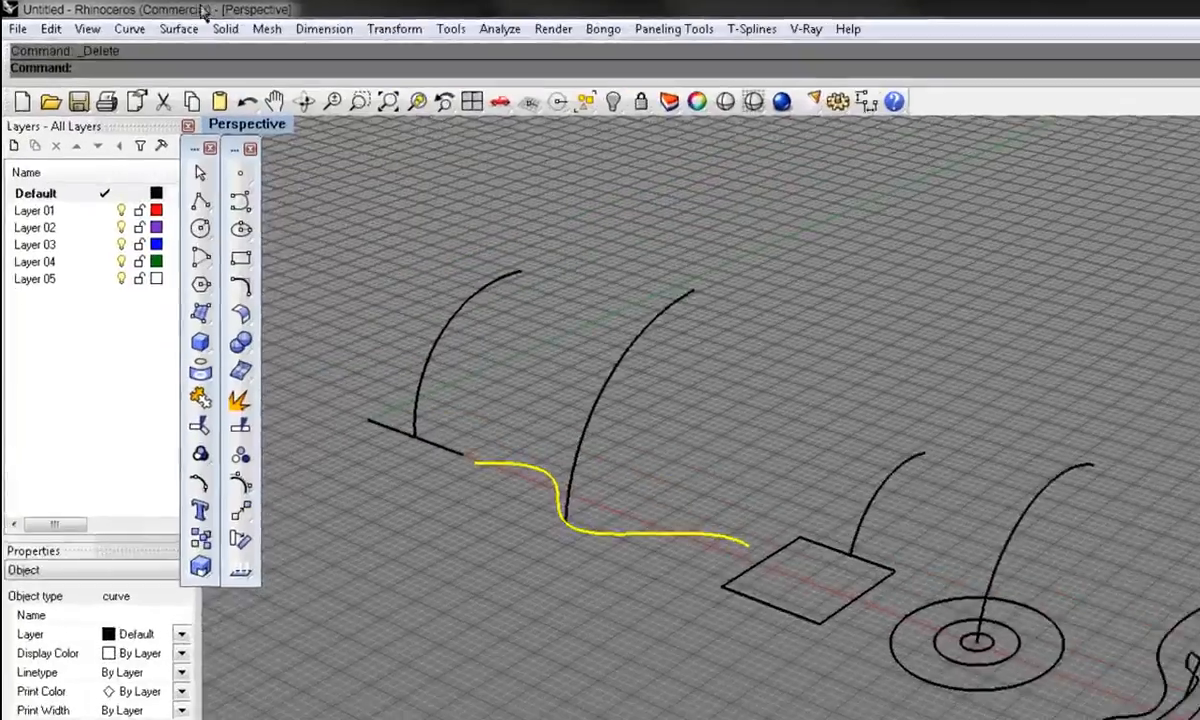
click(225, 28)
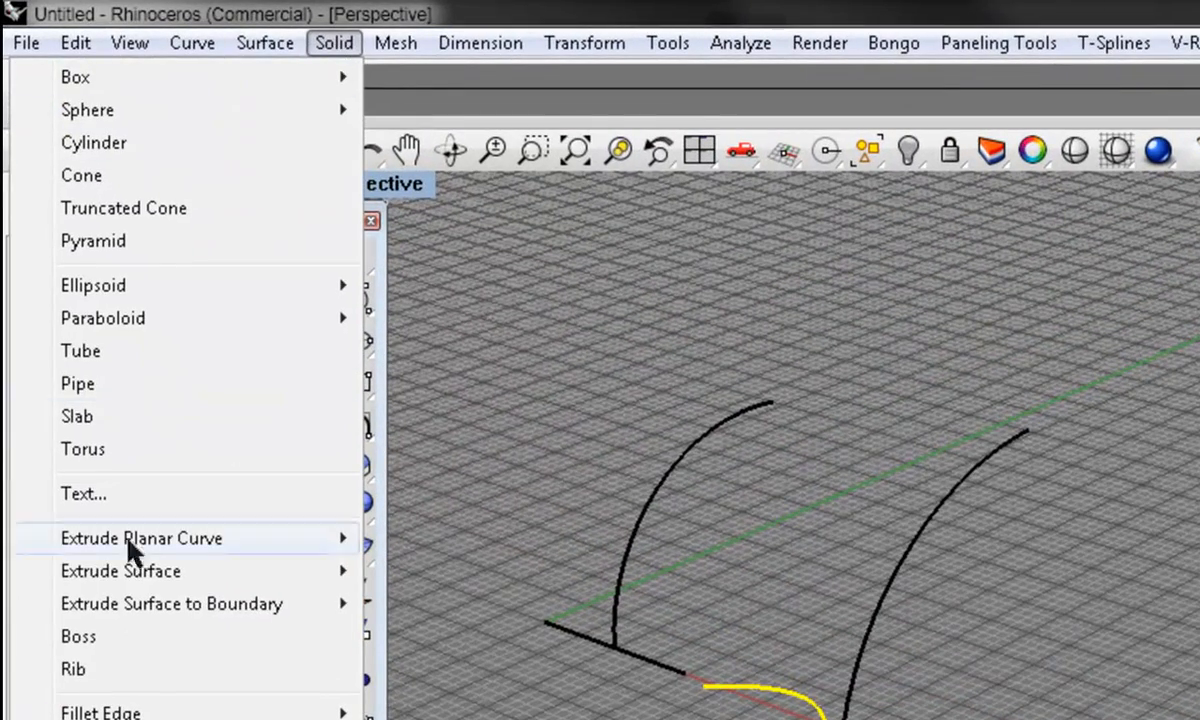
mouse_move(118, 371)
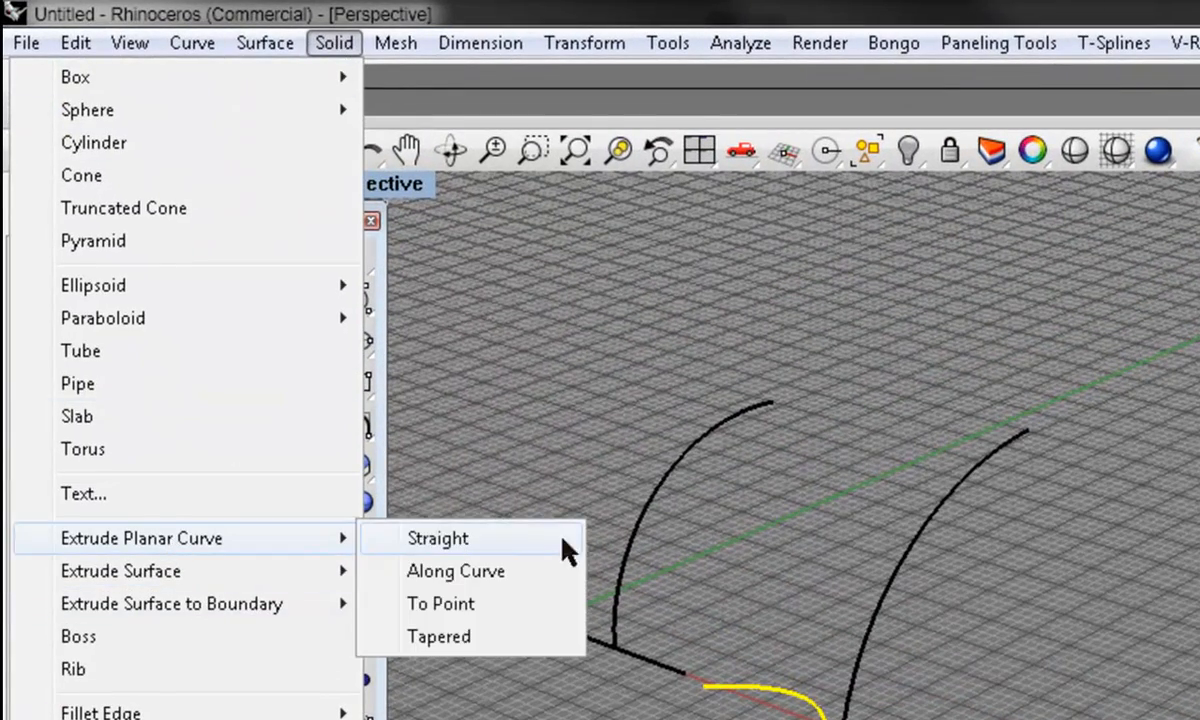
click(512, 571)
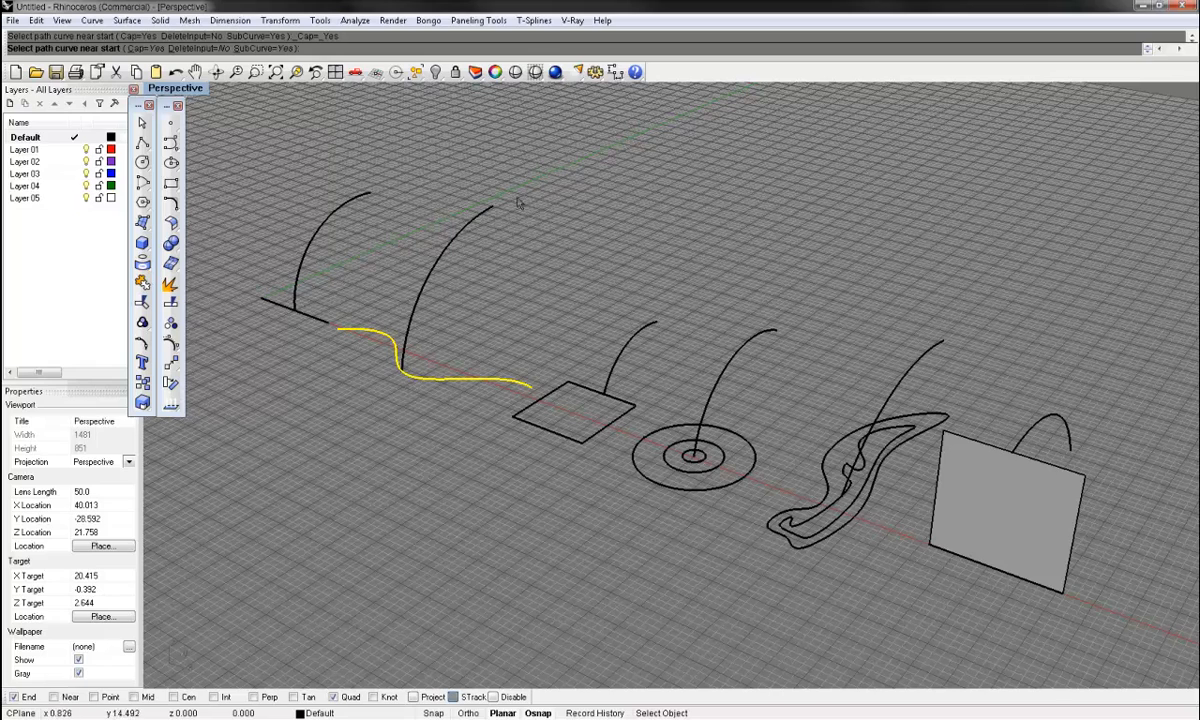
click(404, 366)
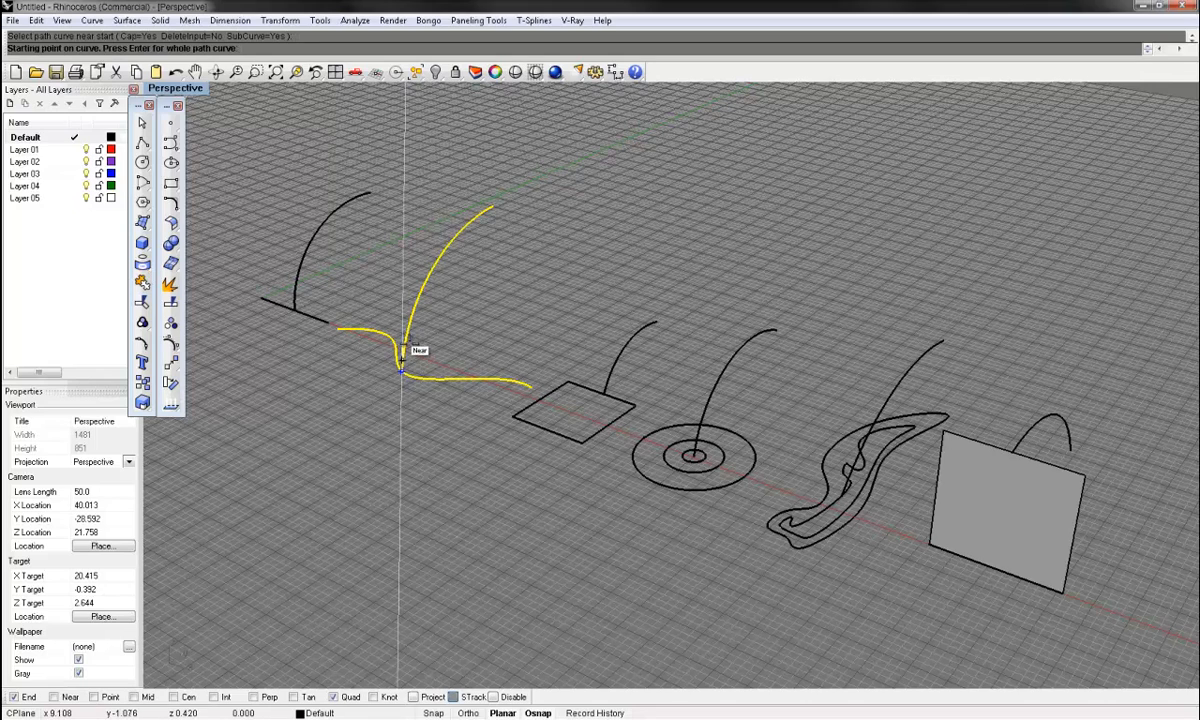
click(406, 342)
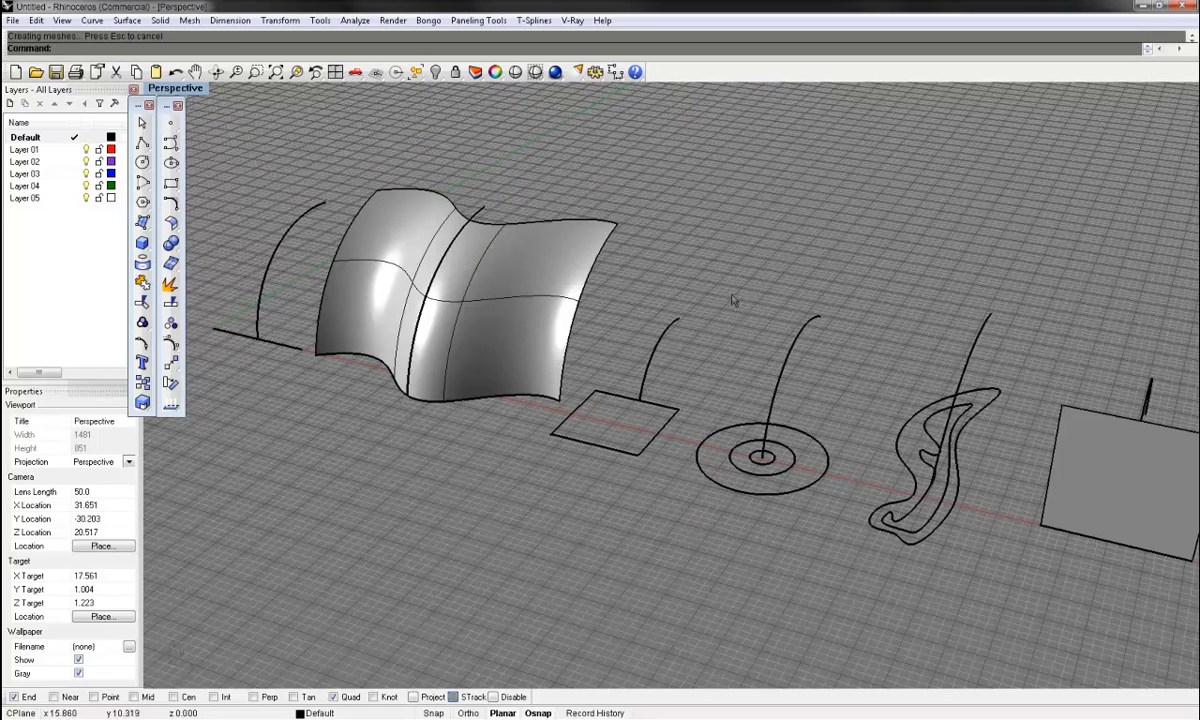
Step: Extrude the upright square surface along the arched curve behind it with Extrude Surface Along Curve
right_drag(732, 300, 702, 317)
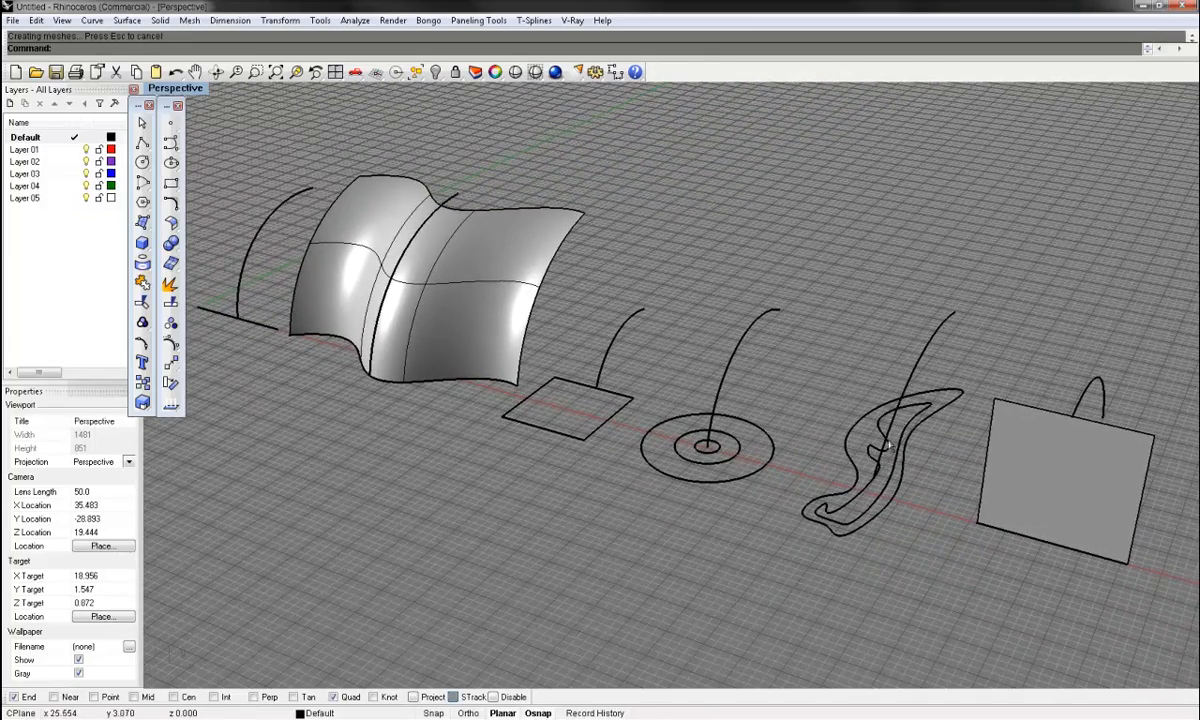
click(1068, 452)
right_drag(1068, 420, 866, 423)
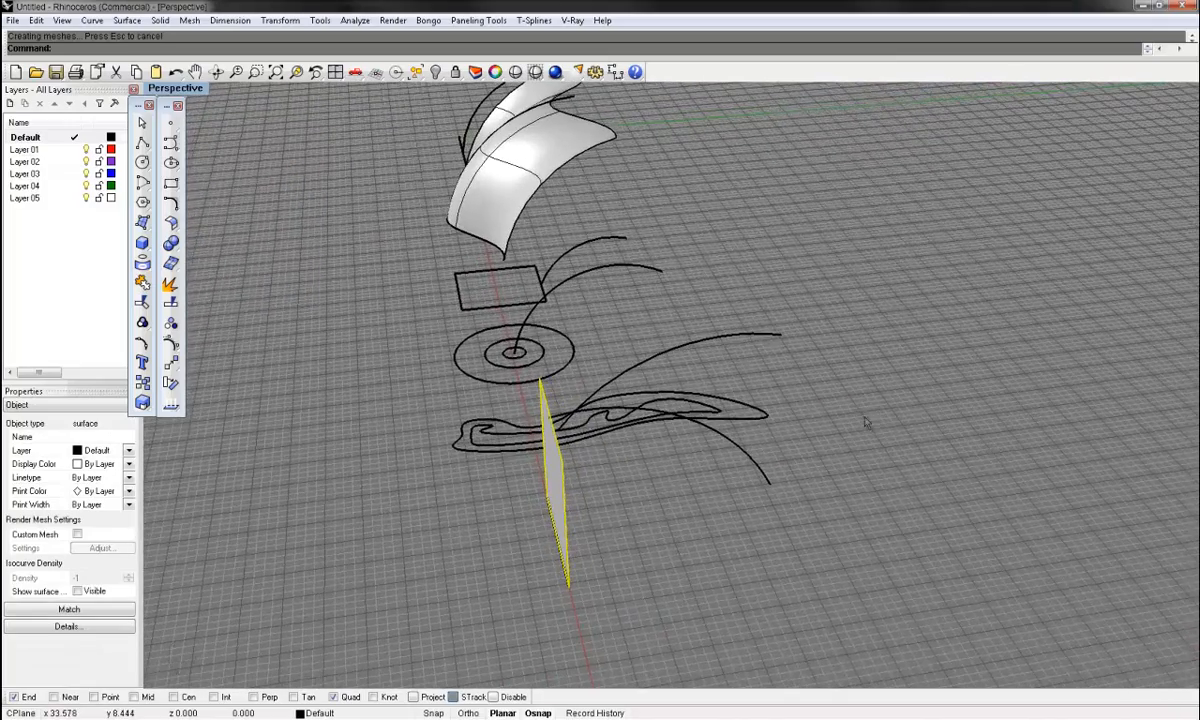
click(160, 20)
mouse_move(99, 272)
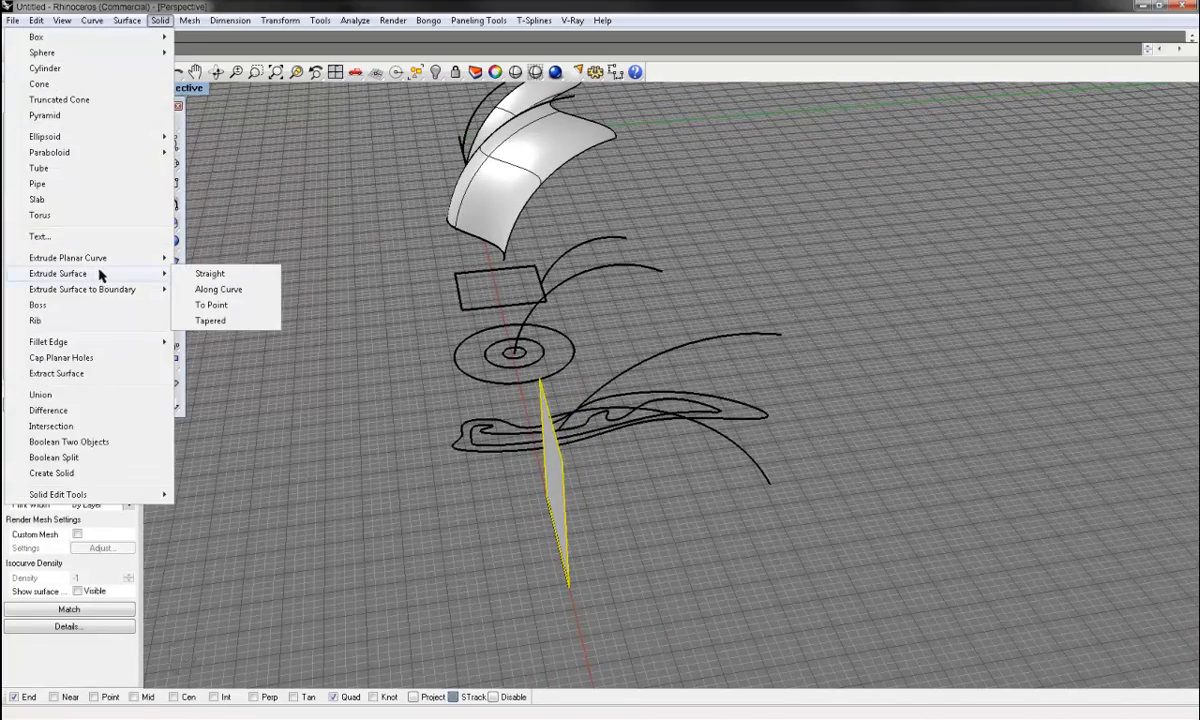
click(229, 293)
right_drag(480, 395, 647, 436)
click(690, 481)
Step: Extrude the straight line along its arched path curve, from the path's lower end to its upper end
right_drag(690, 487, 884, 485)
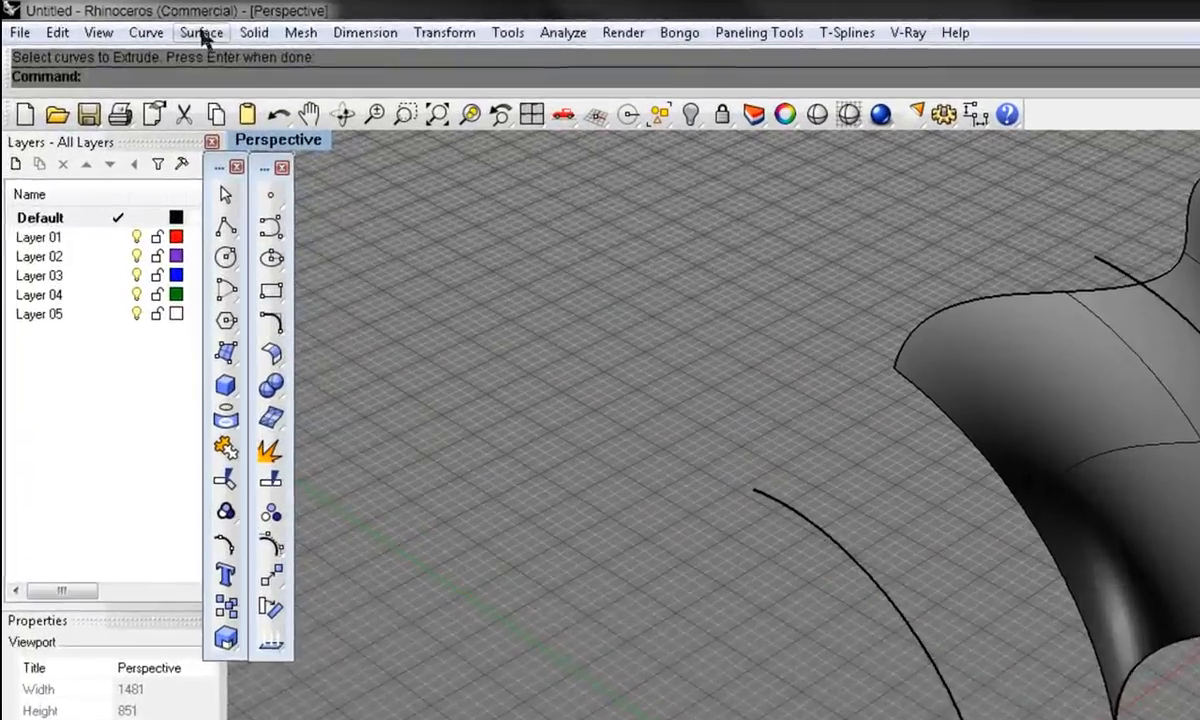
click(160, 20)
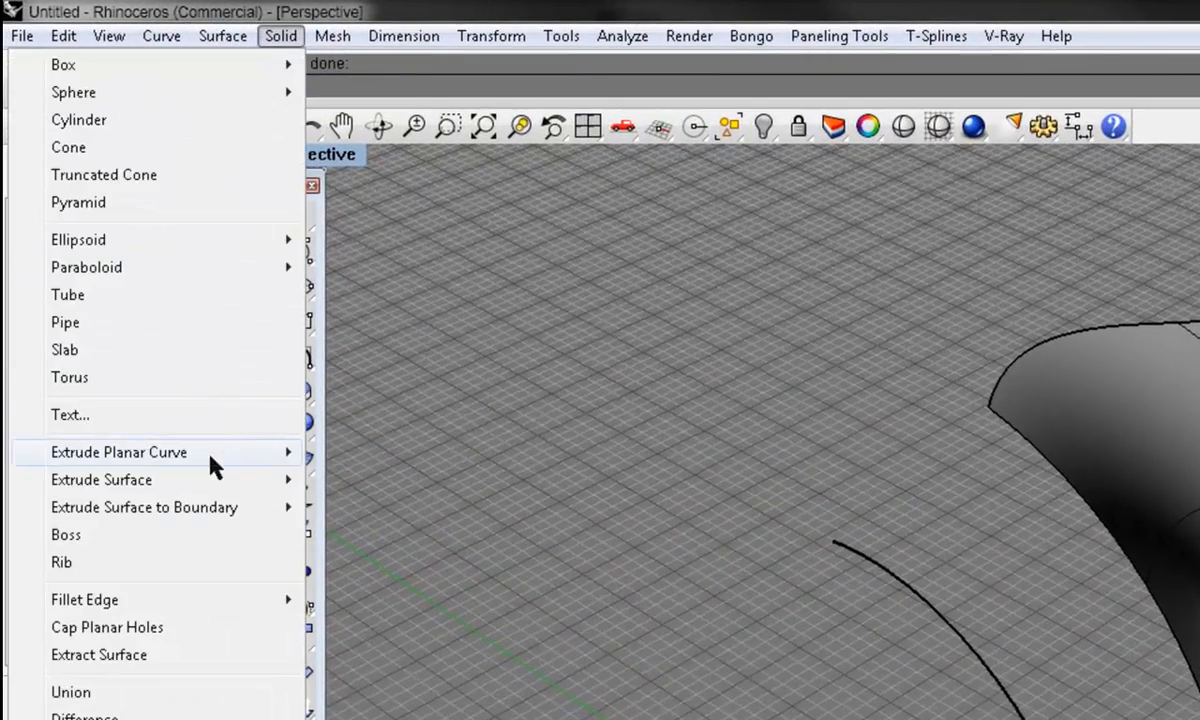
mouse_move(262, 456)
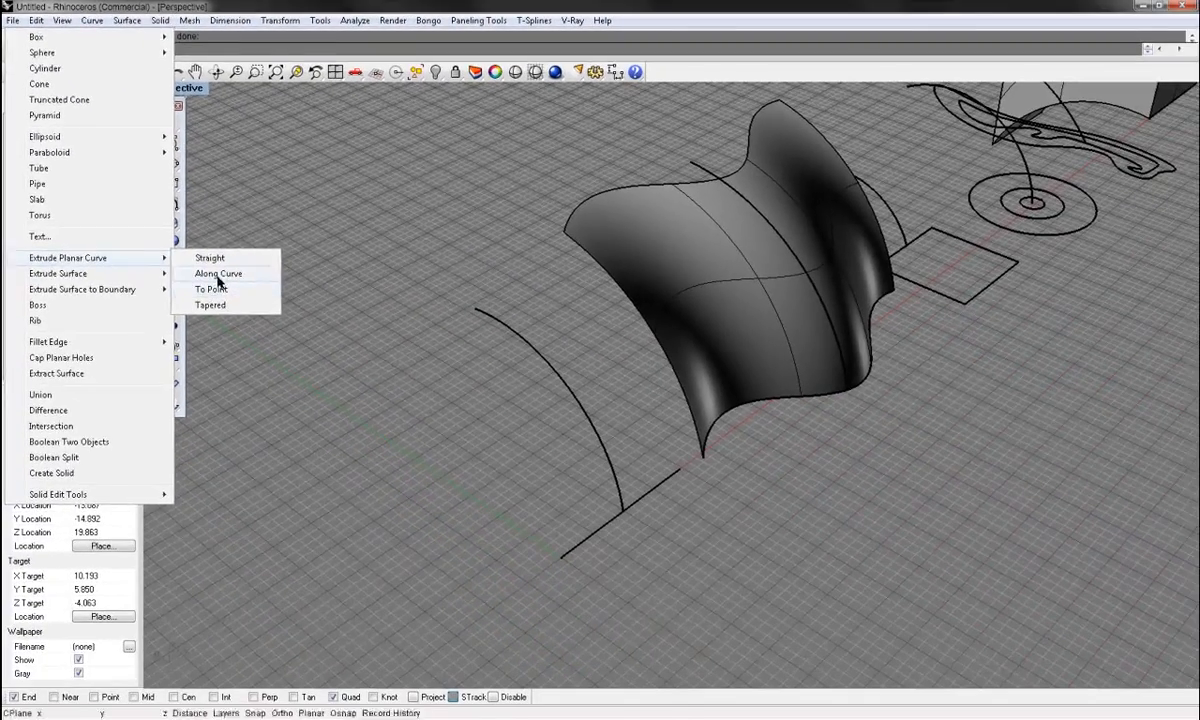
click(217, 276)
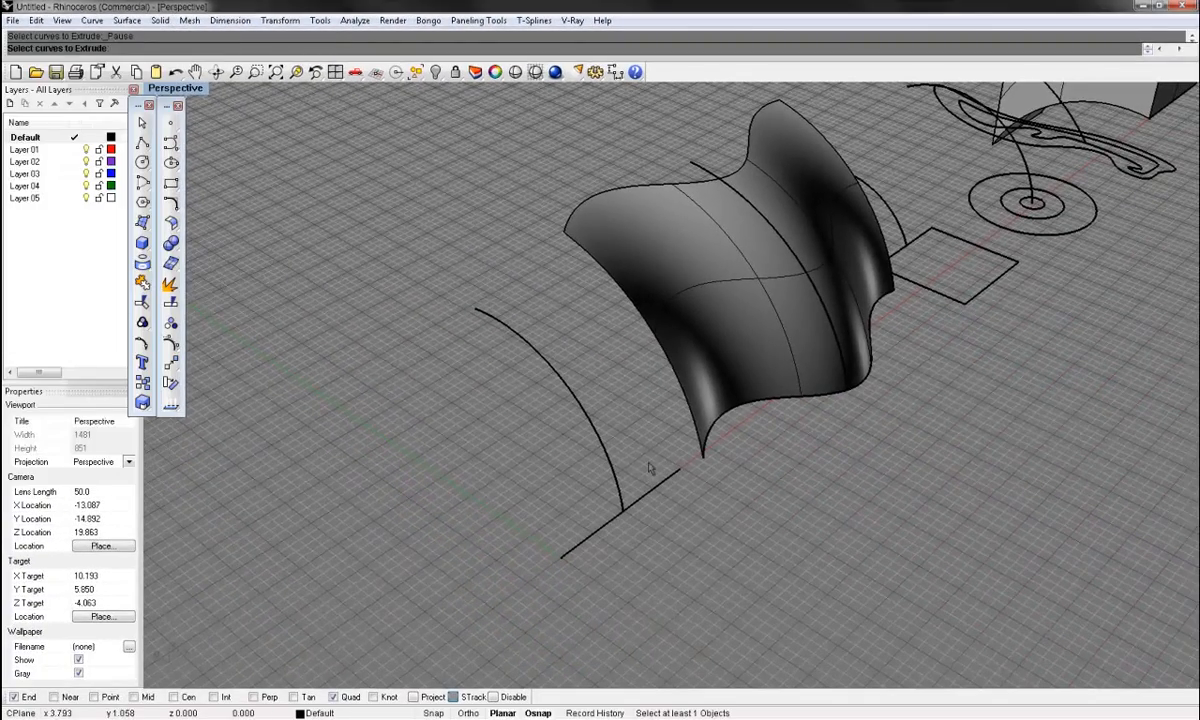
click(640, 508)
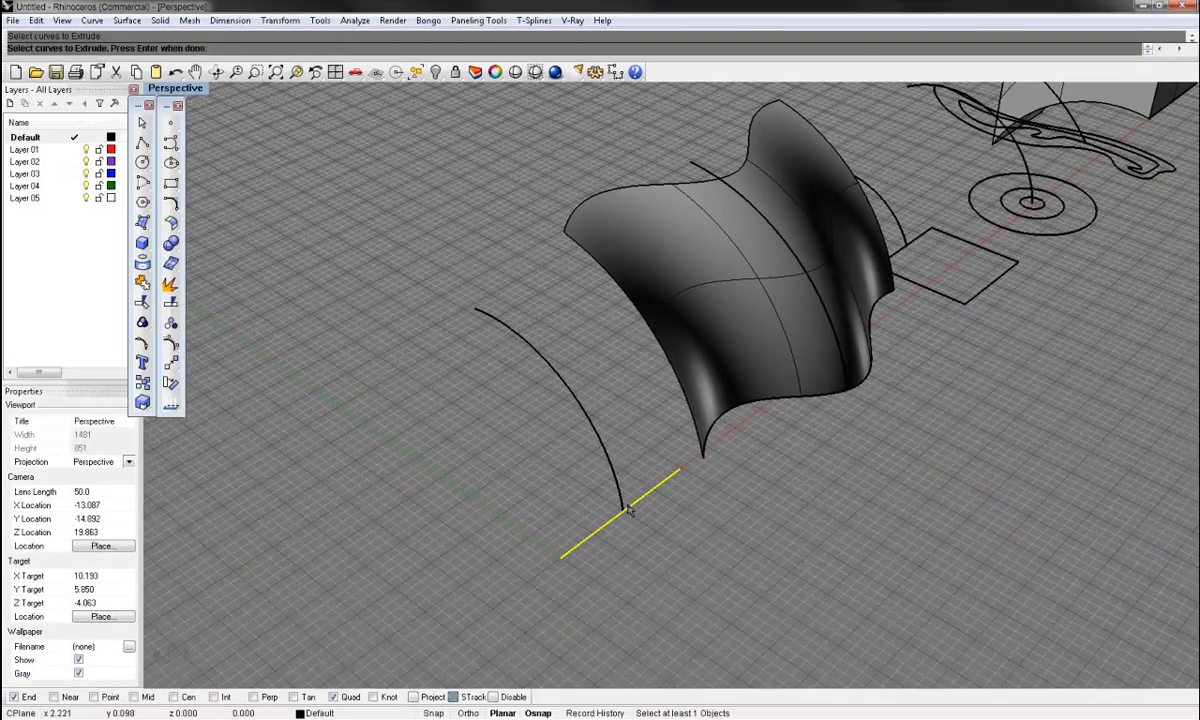
key(Return)
click(617, 494)
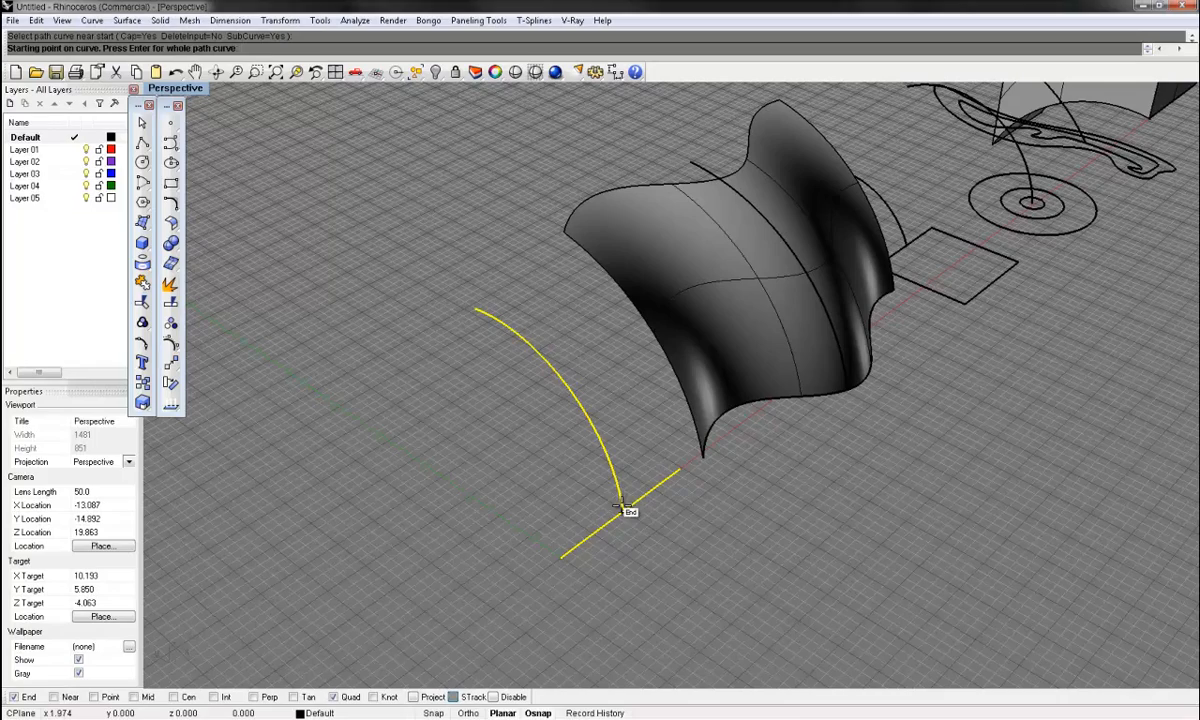
click(621, 505)
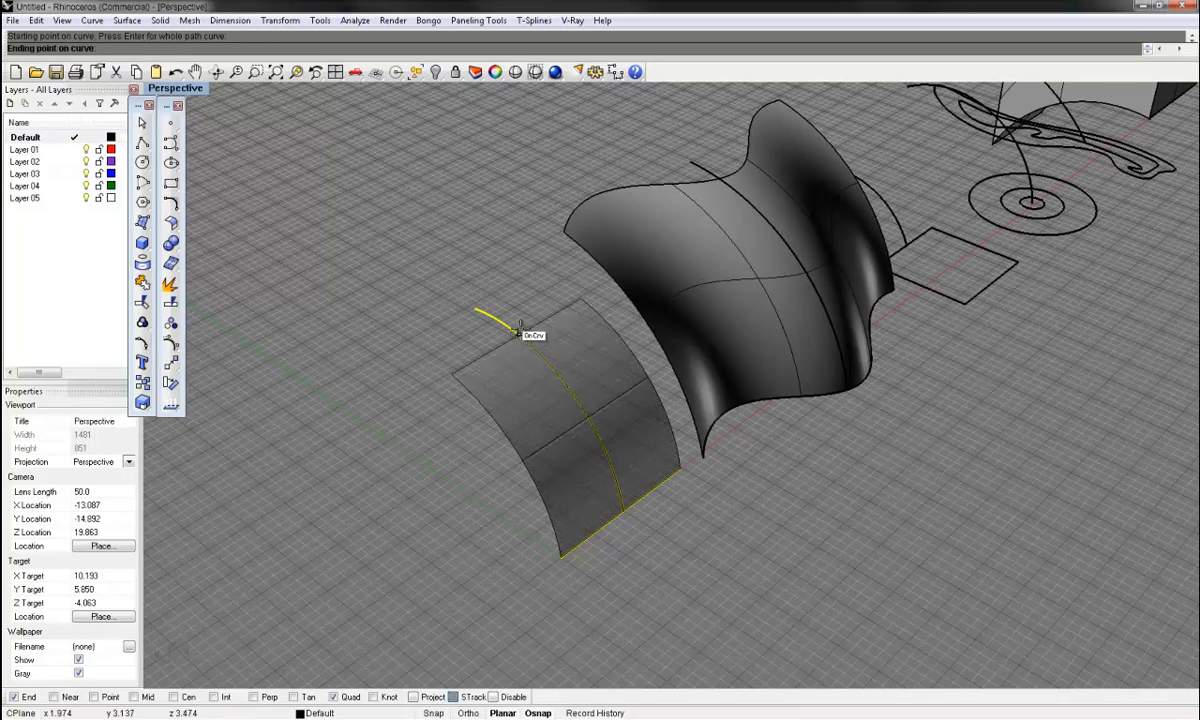
click(470, 311)
Step: Try extruding the two outer concentric circles along their arched path curve from its lower to upper end, and undo the extrusion
right_drag(915, 461, 840, 434)
right_drag(394, 327, 560, 270)
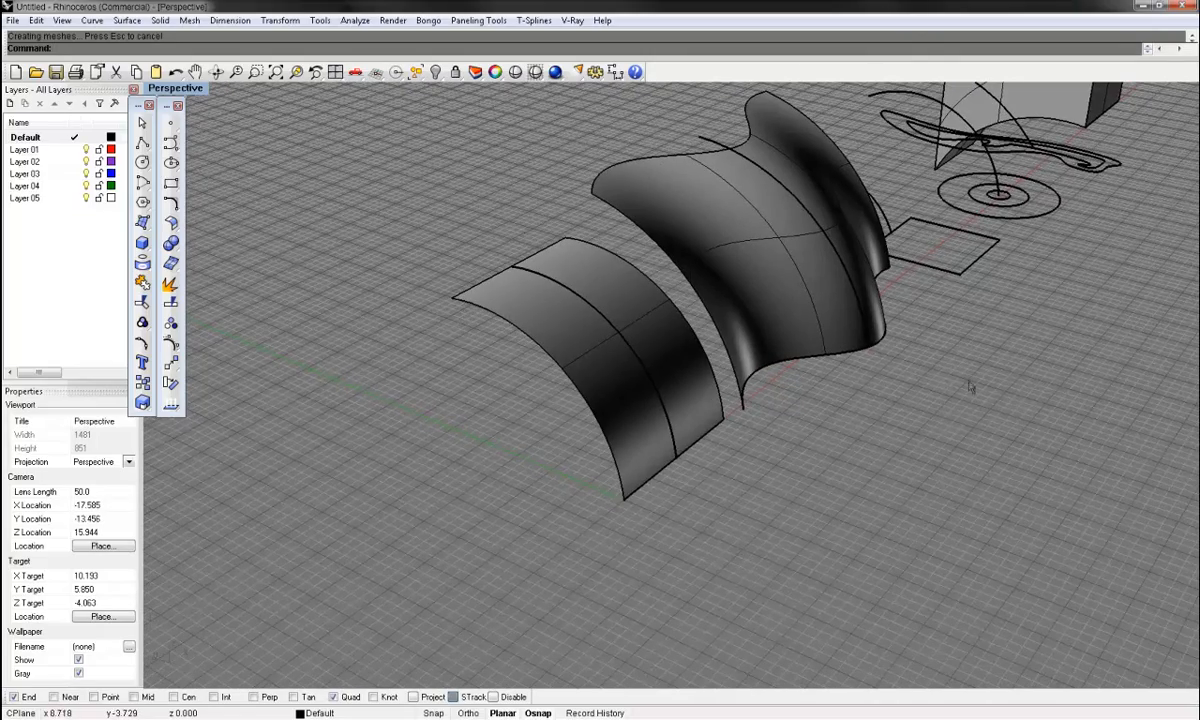
right_drag(968, 387, 800, 385)
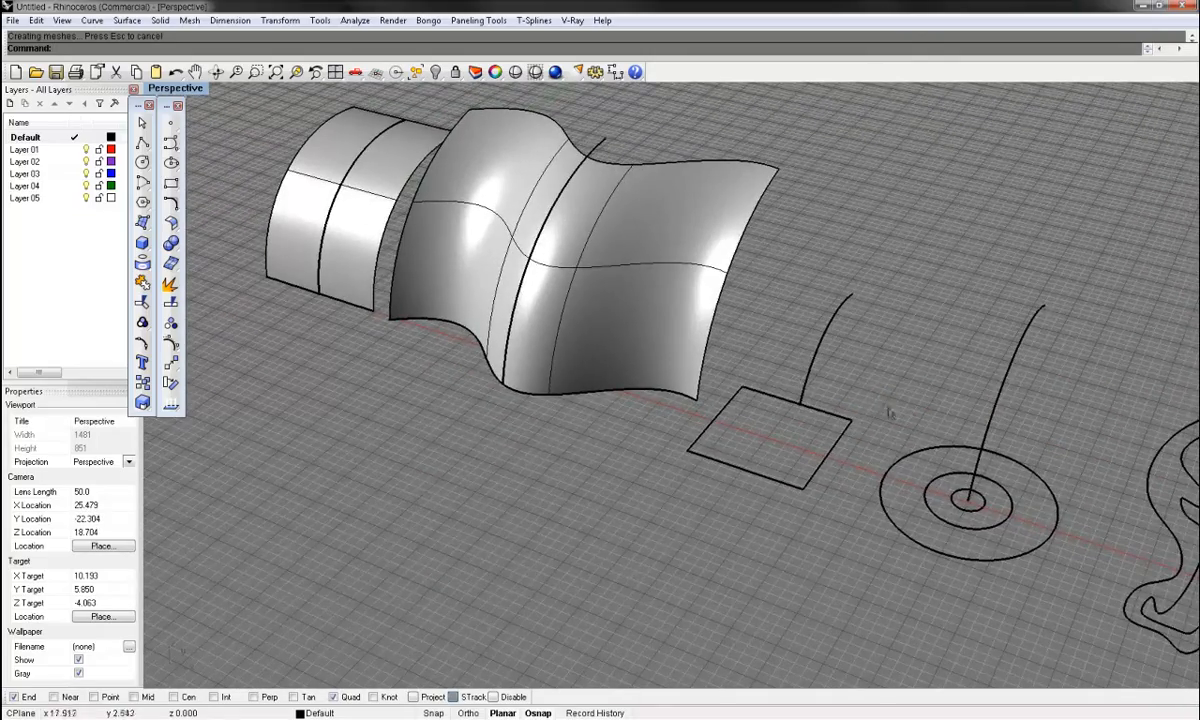
right_drag(889, 412, 844, 434)
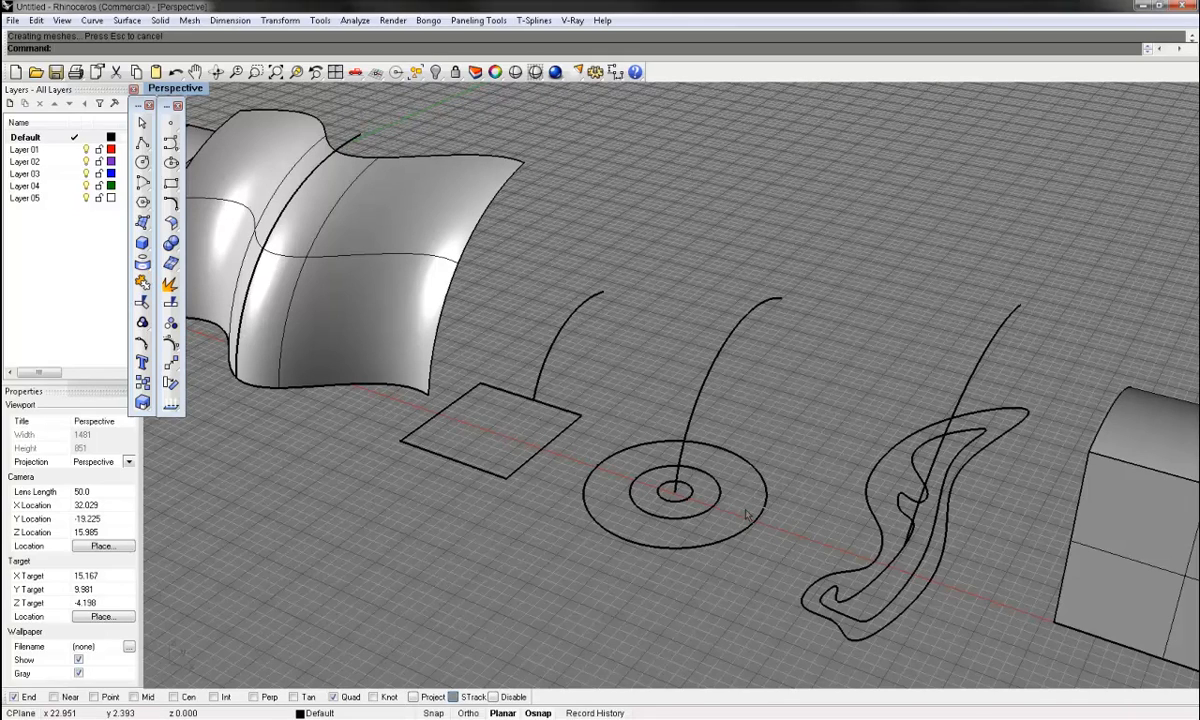
click(711, 518)
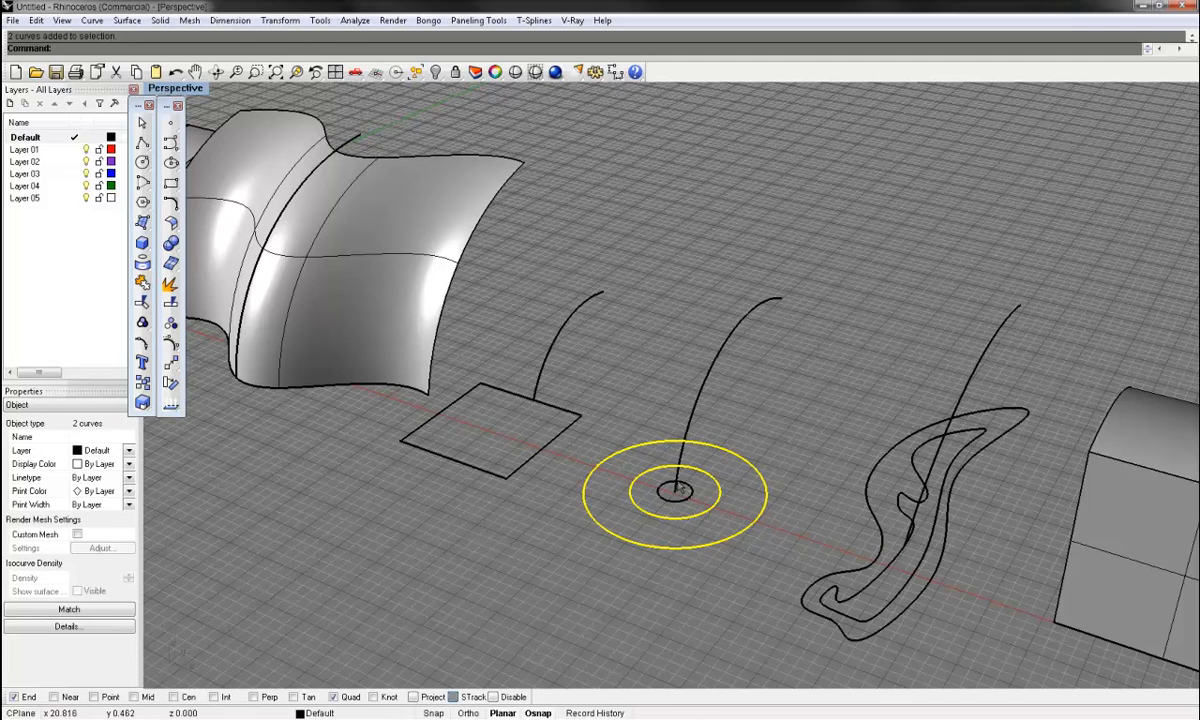
right_click(677, 488)
click(677, 488)
click(677, 488)
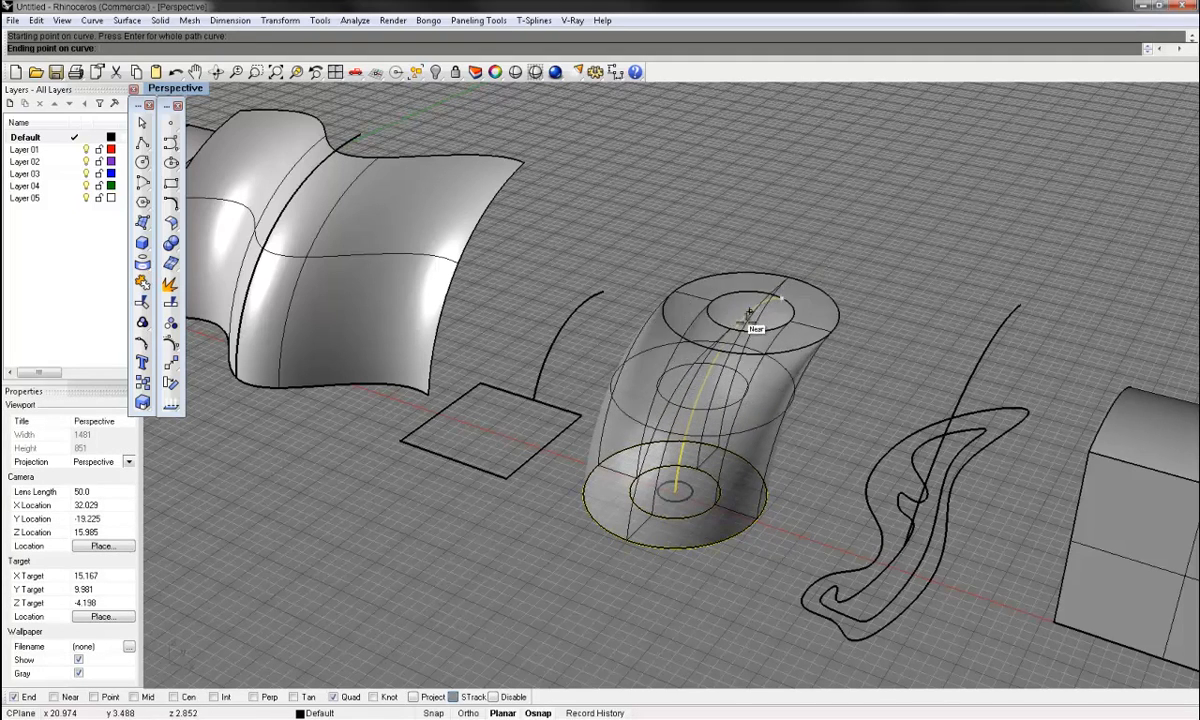
click(790, 300)
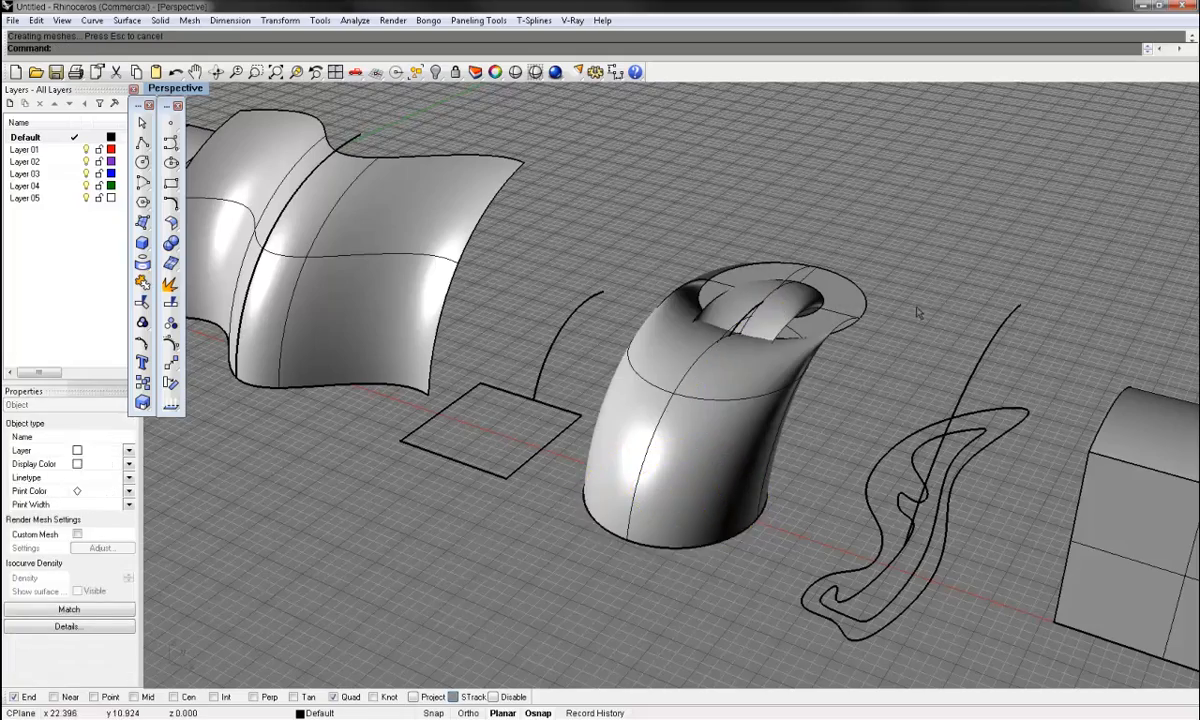
right_drag(919, 311, 866, 340)
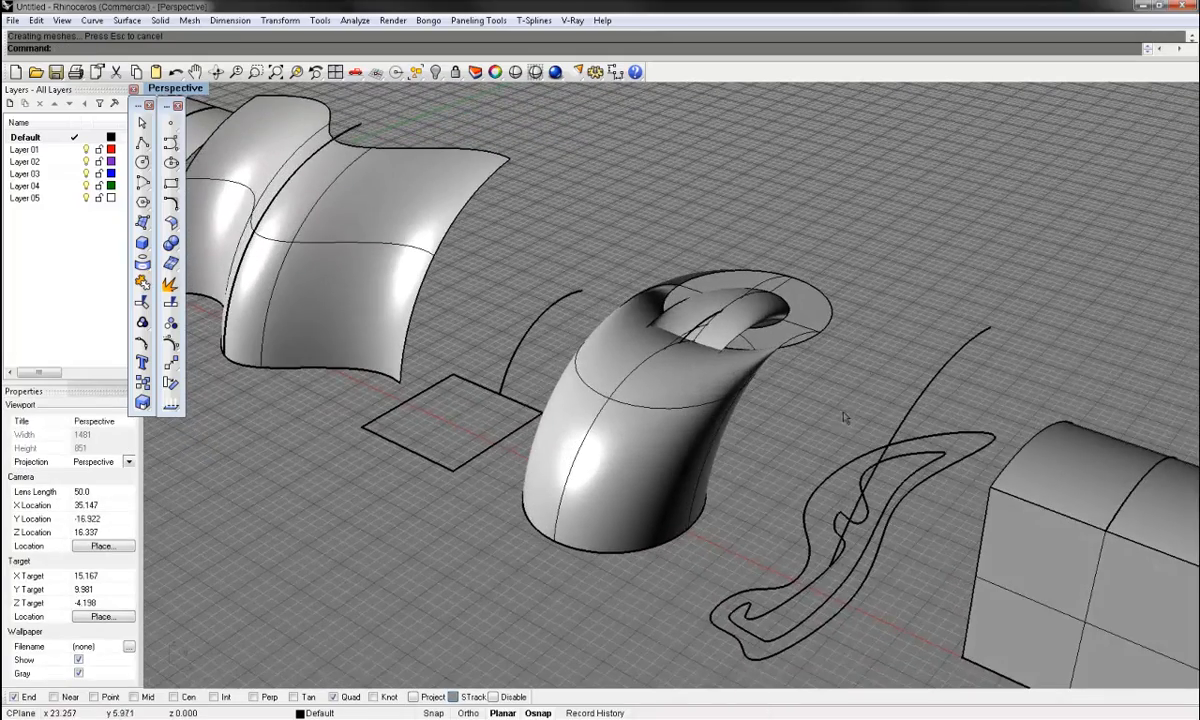
key(ctrl+z)
Step: Extrude the two outer concentric circles straight up and bend the resulting solid into an arched tube in the Right view
drag(654, 563, 610, 513)
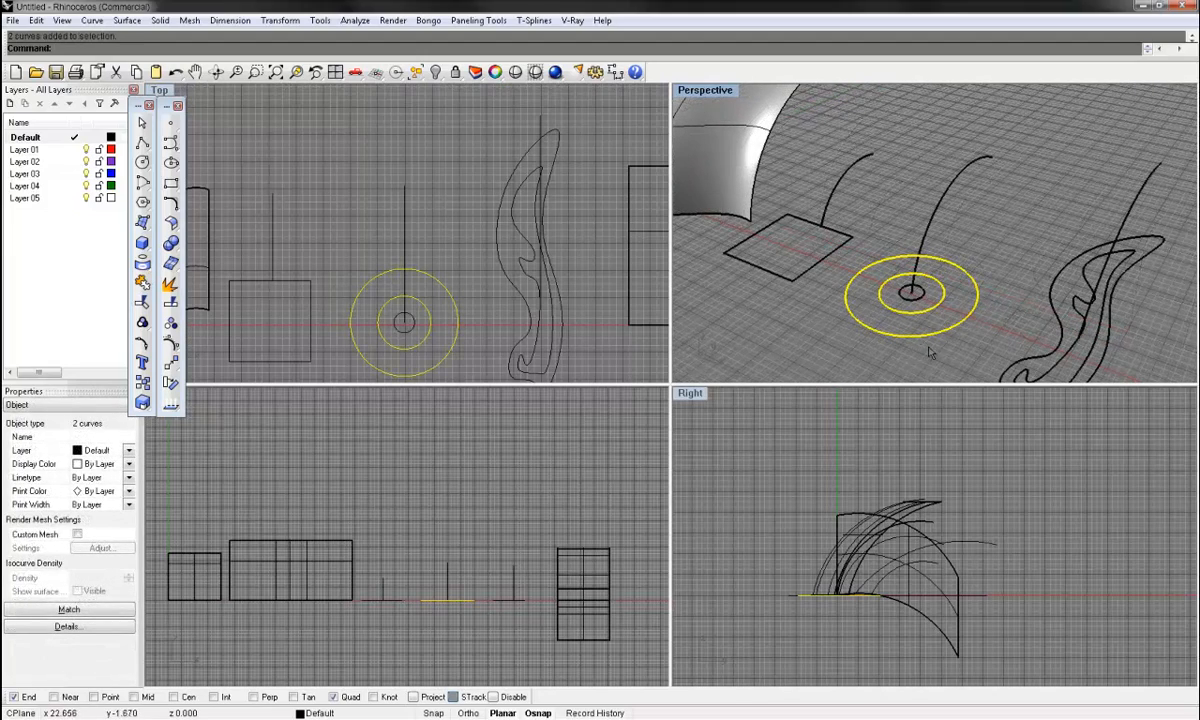
text(ExtrudeCrv)
key(Return)
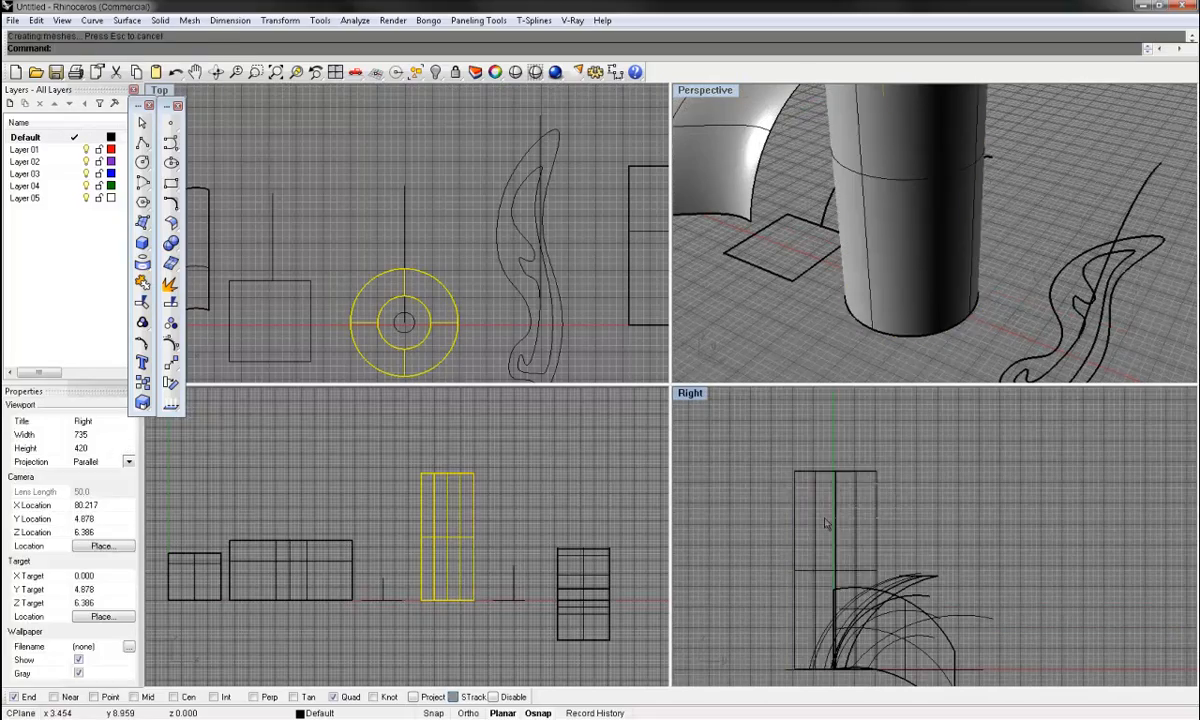
click(825, 522)
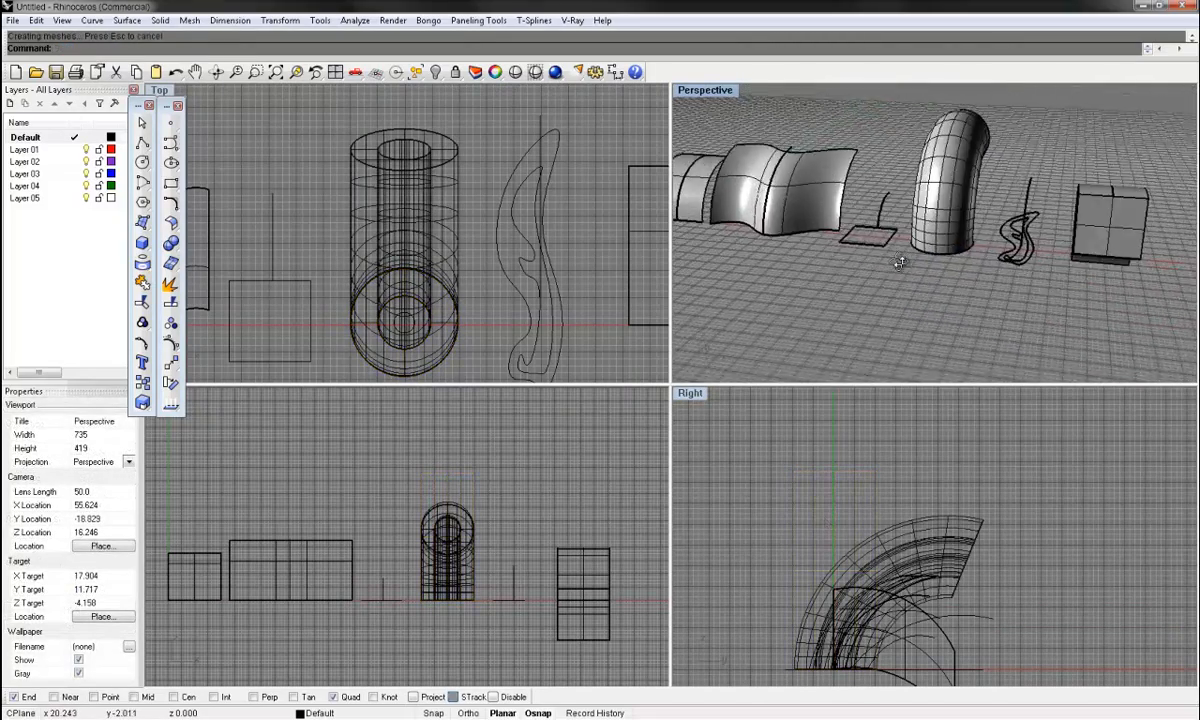
Step: Try extruding the two nested irregular curves along their arched path from its lower end to near its upper end, and undo it
right_drag(900, 263, 1028, 286)
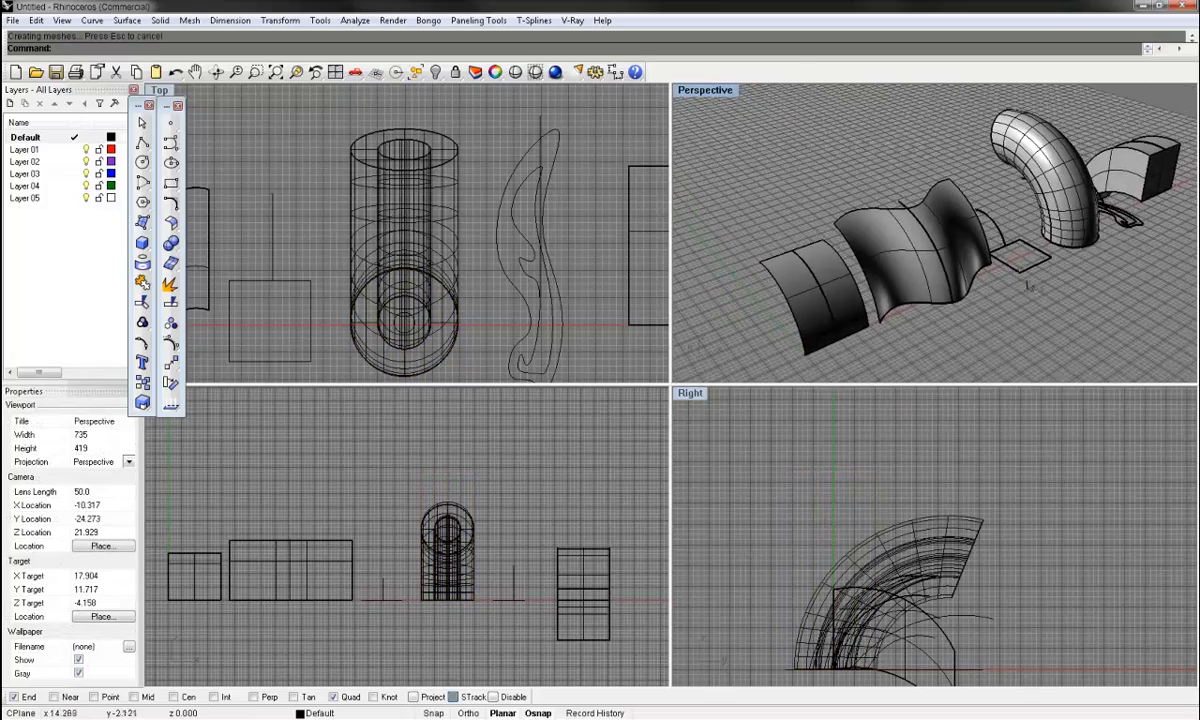
right_drag(1109, 291, 890, 155)
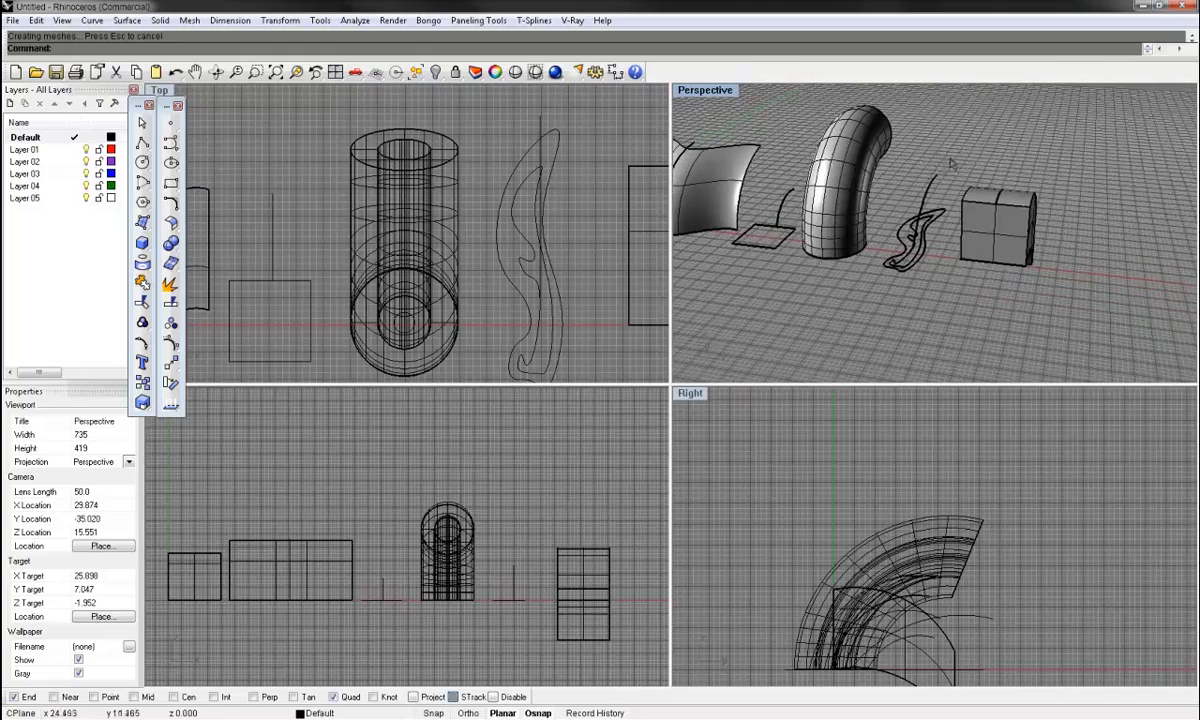
shift+right_drag(848, 225, 918, 268)
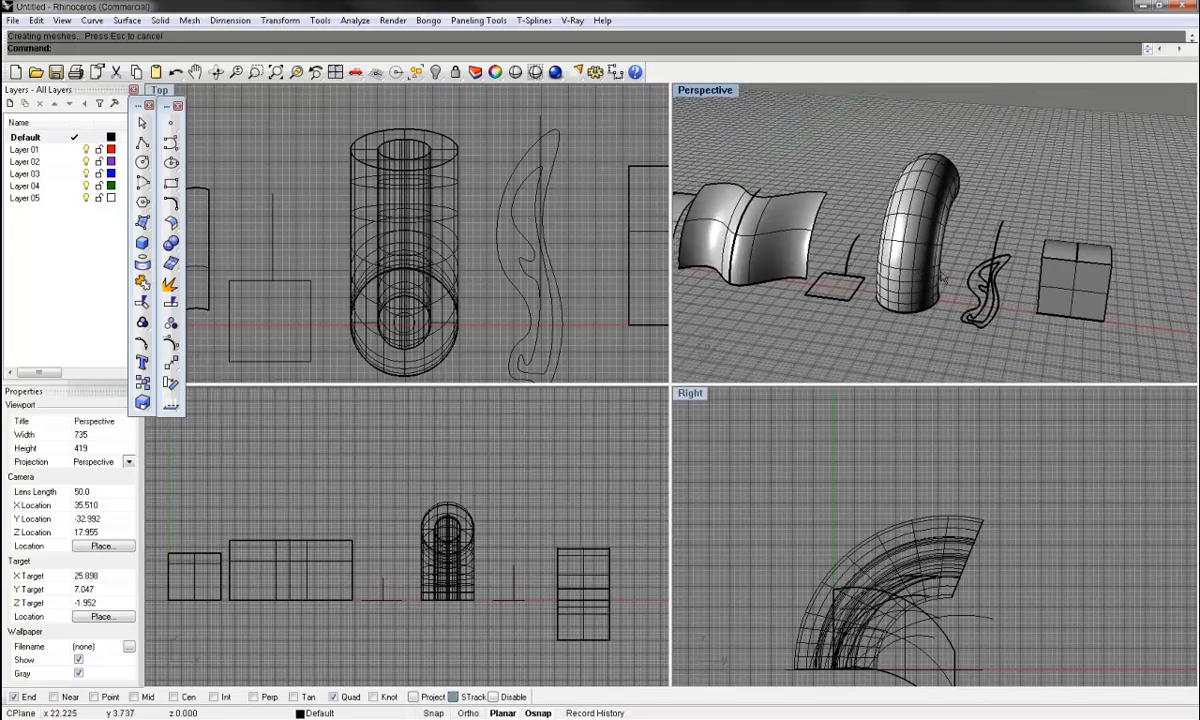
scroll(921, 263, up, 2)
shift+right_drag(994, 284, 1062, 285)
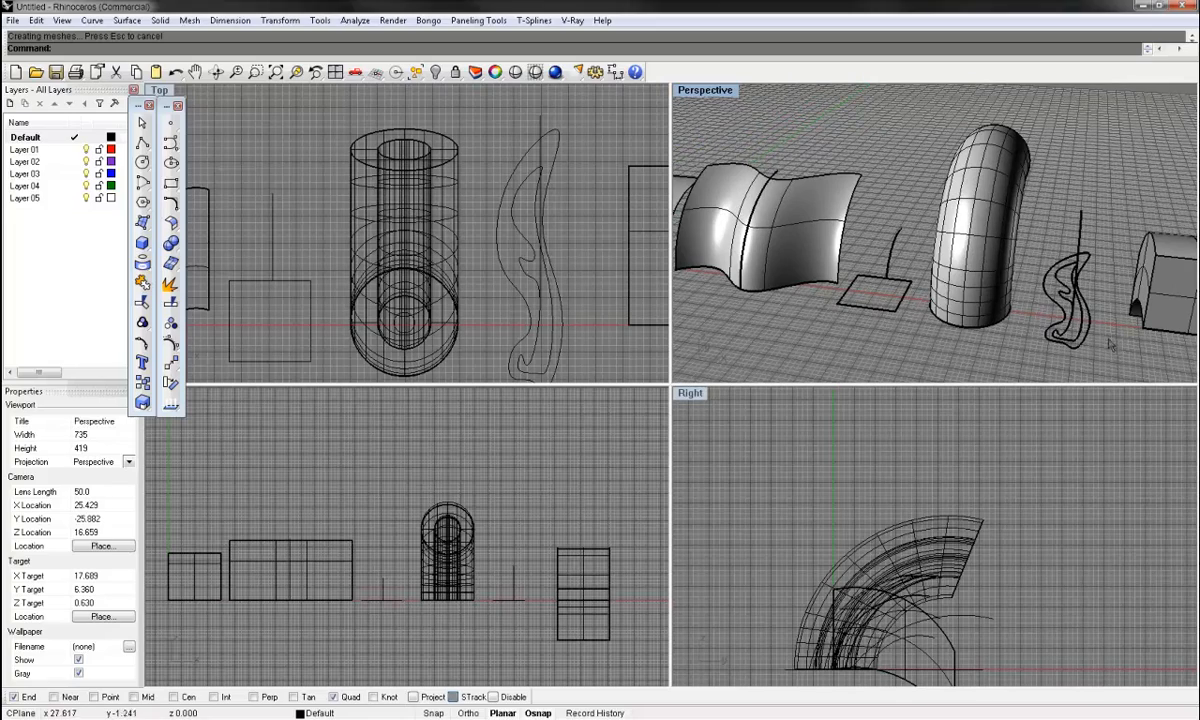
drag(1108, 340, 1053, 333)
right_drag(1140, 305, 1050, 265)
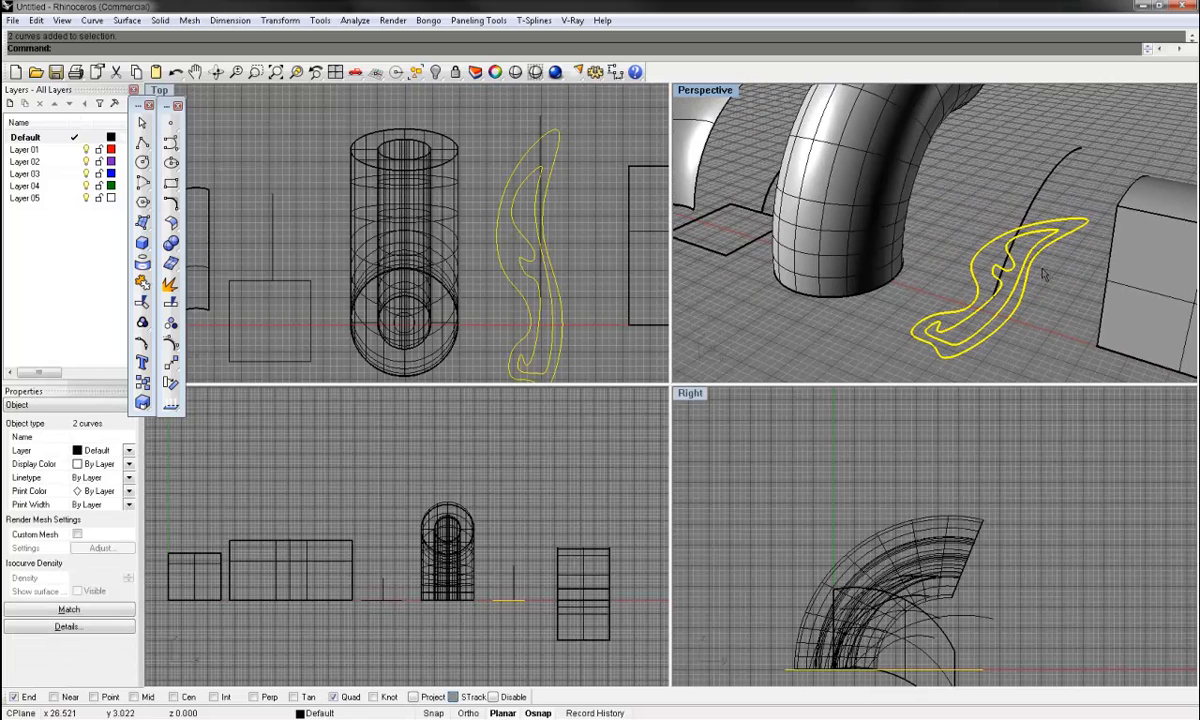
text(ext)
key(Return)
click(998, 290)
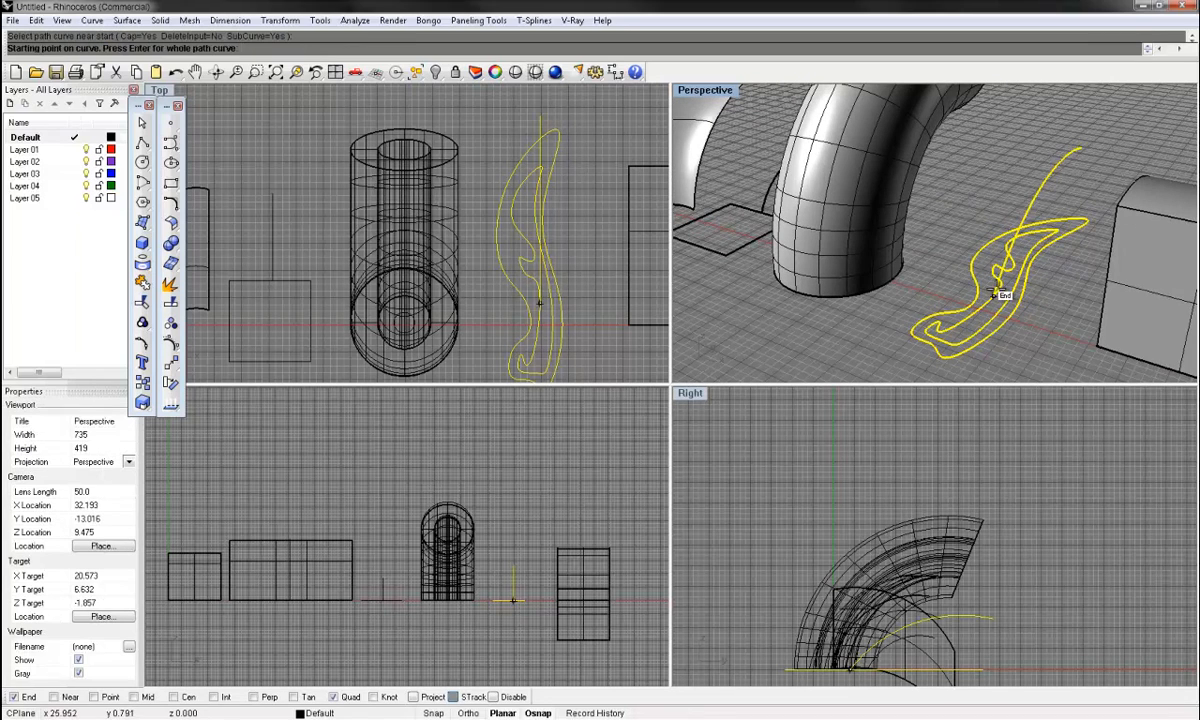
click(1002, 282)
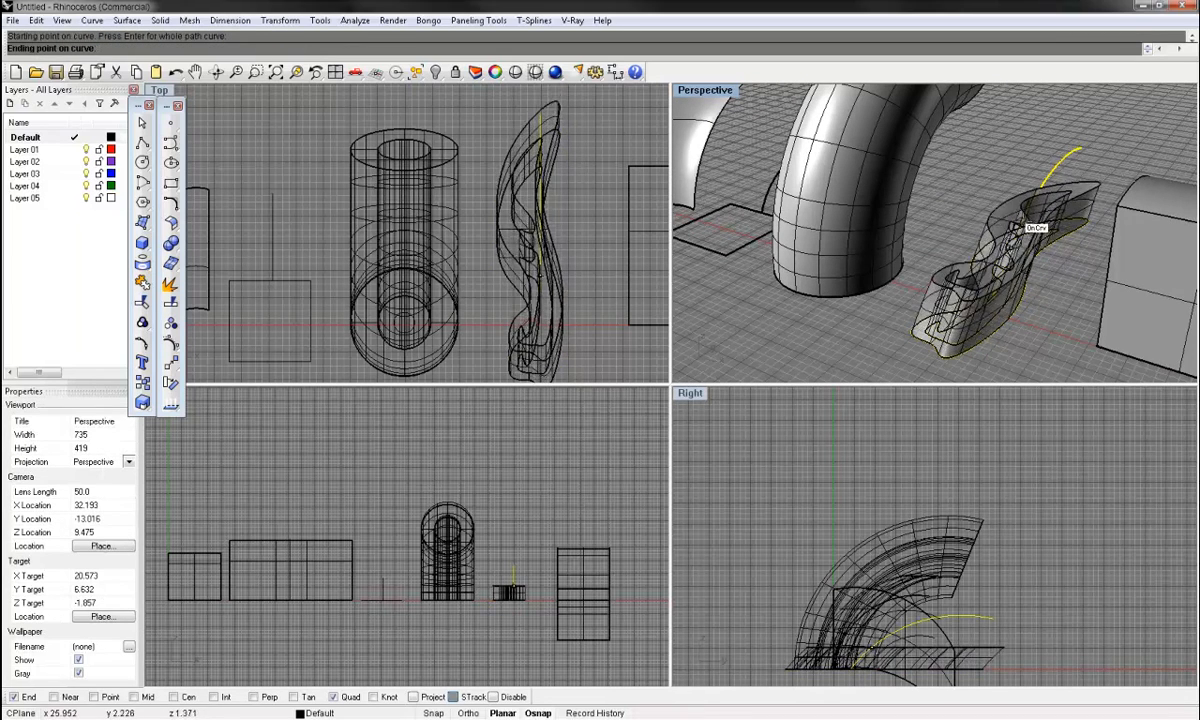
click(1055, 145)
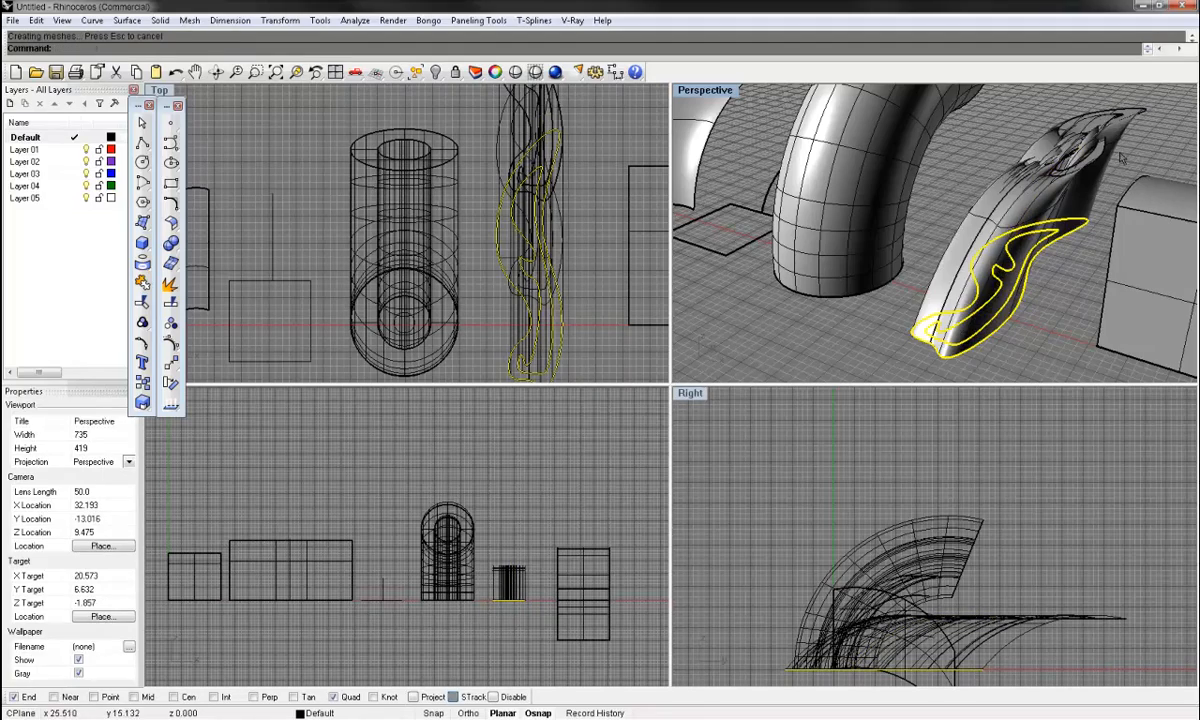
key(Escape)
right_drag(1122, 157, 760, 158)
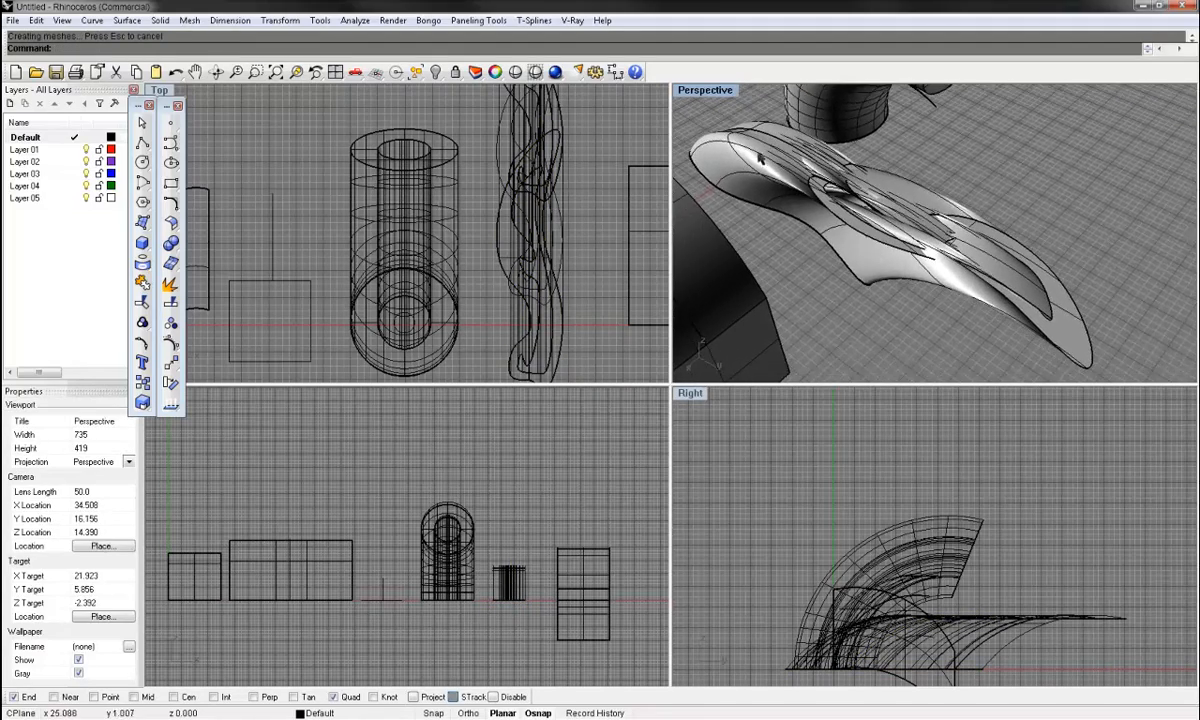
double_click(690, 91)
right_drag(595, 225, 787, 258)
key(ctrl+z)
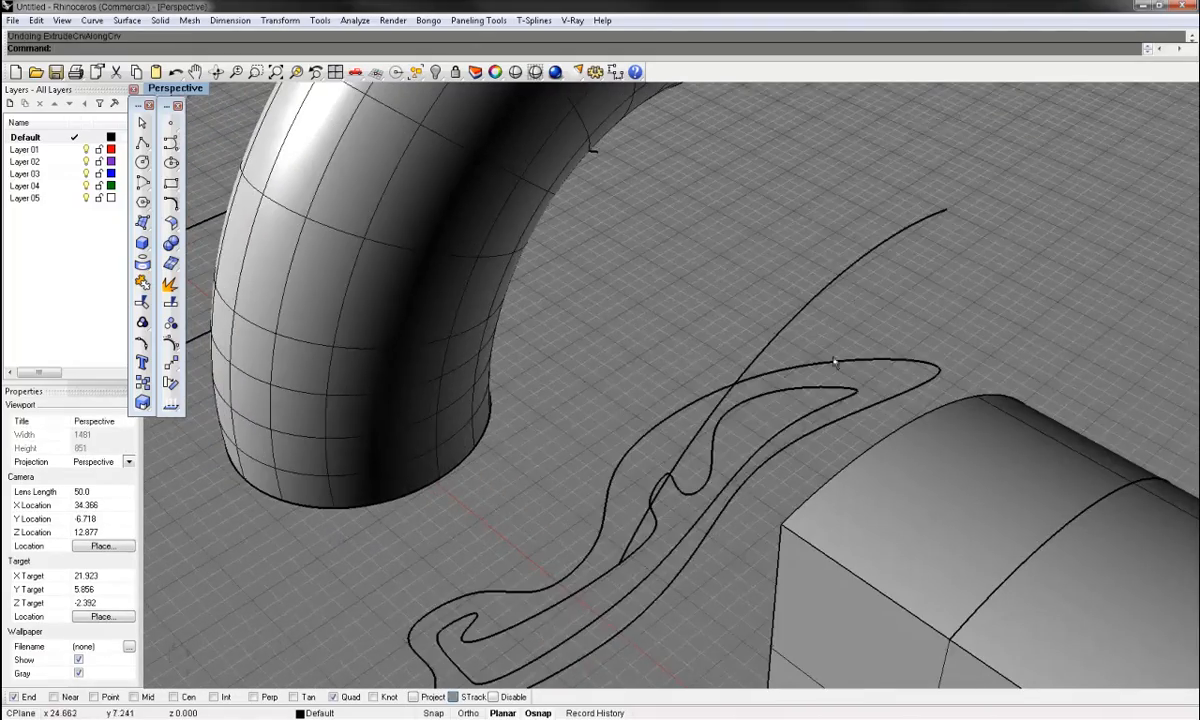
Step: Extrude the two nested irregular curves along only part of their arched path, beginning at the path's lower end
click(637, 548)
shift+right_drag(637, 548, 722, 462)
right_click(715, 456)
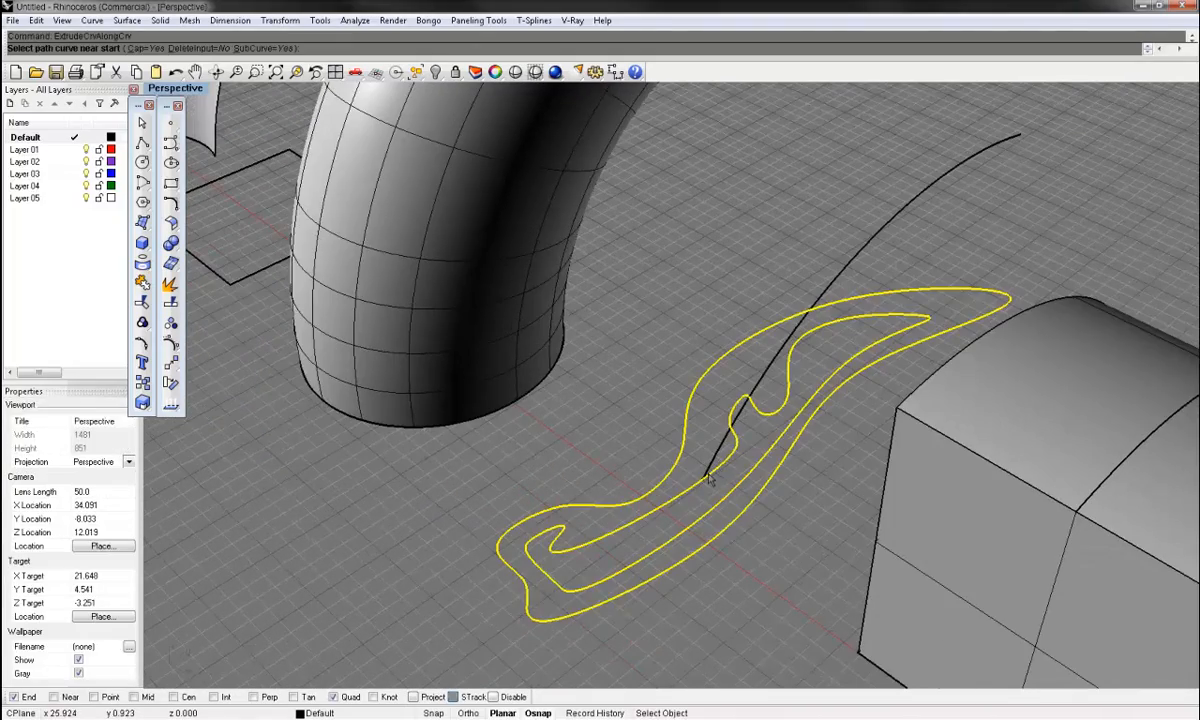
click(707, 475)
click(718, 447)
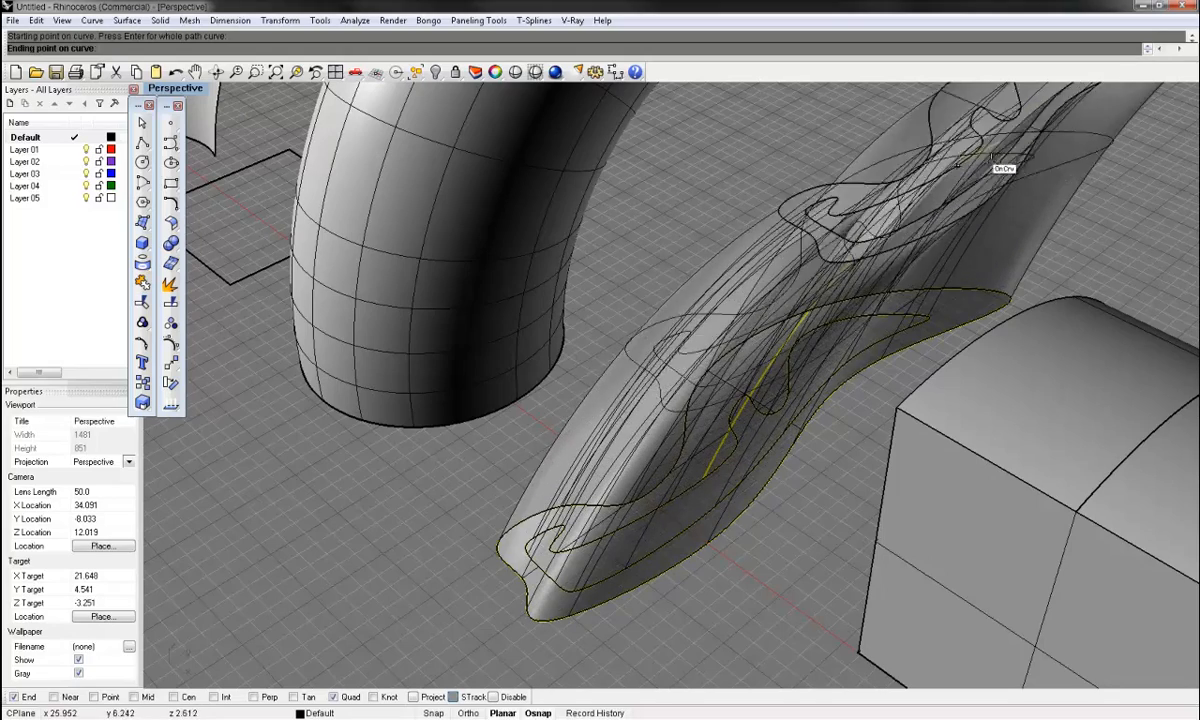
click(852, 241)
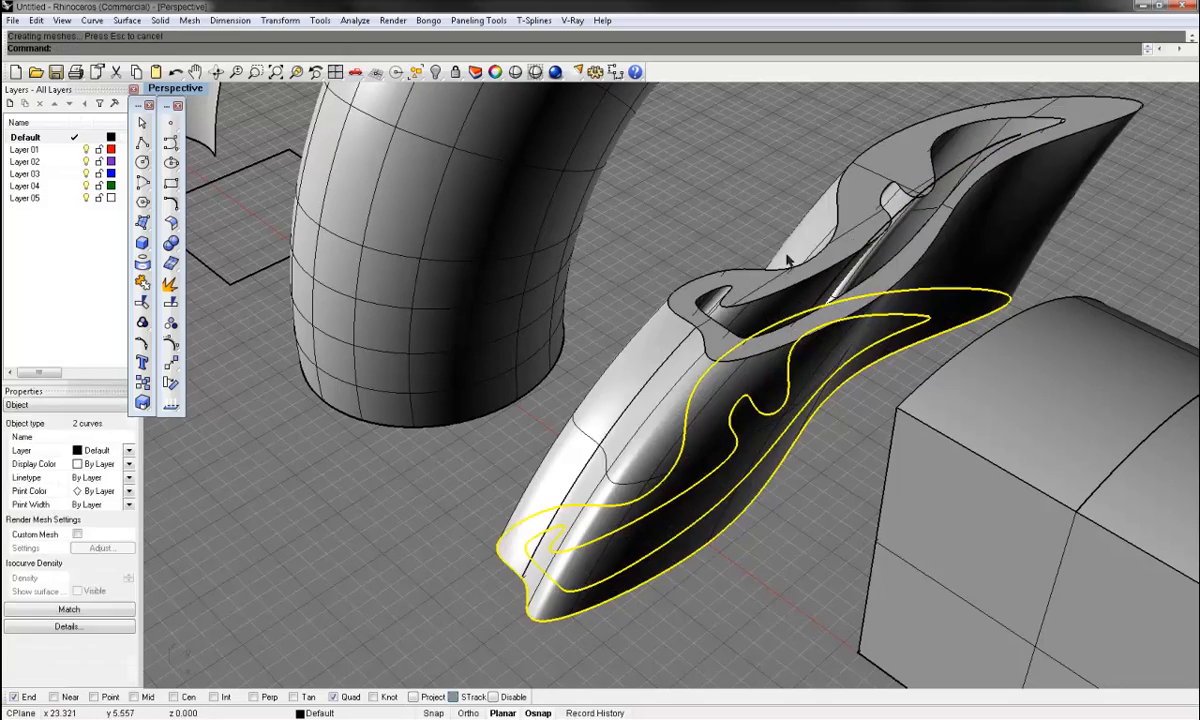
click(694, 188)
Step: Try extruding the flat square curve along its short arched path curve, and undo the extrusion
right_drag(859, 250, 814, 232)
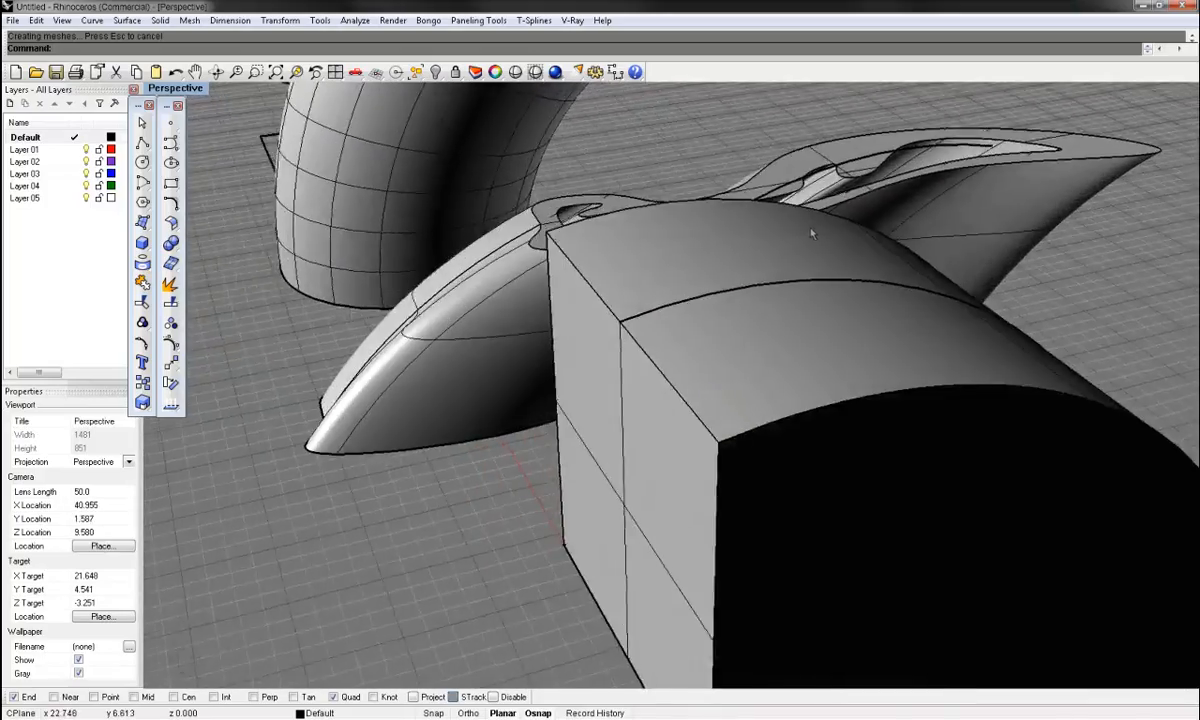
scroll(814, 233, down, 5)
right_drag(505, 325, 567, 373)
click(580, 346)
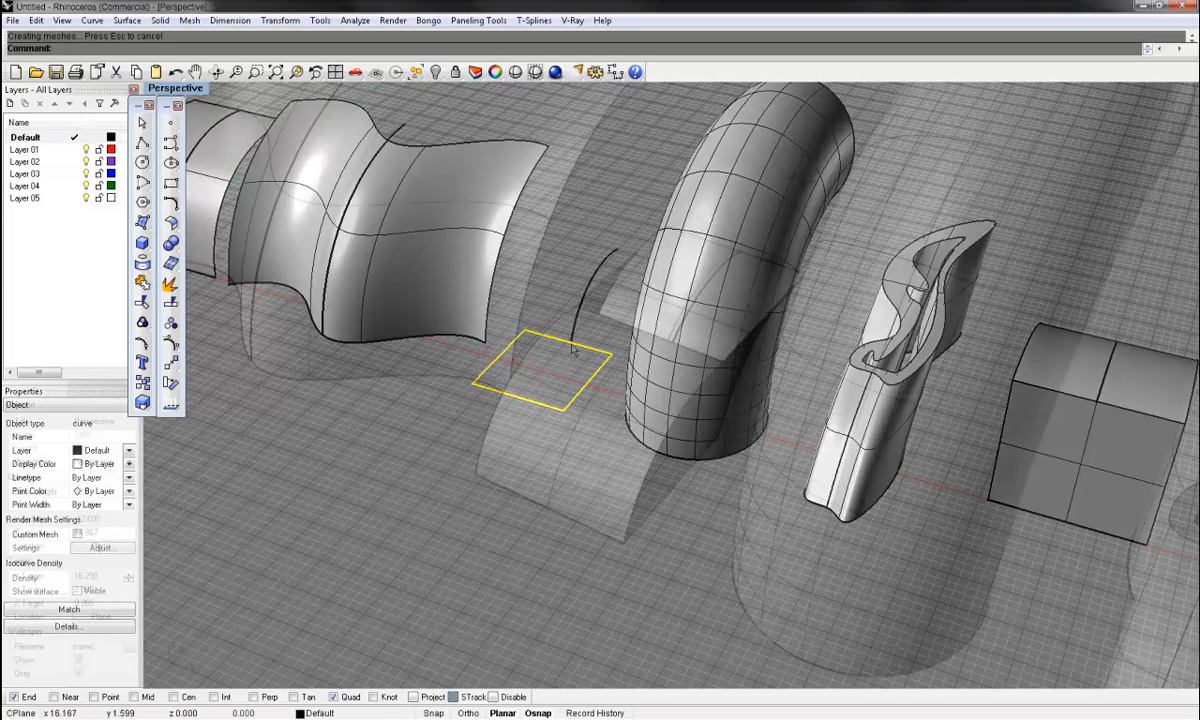
scroll(572, 347, up, 5)
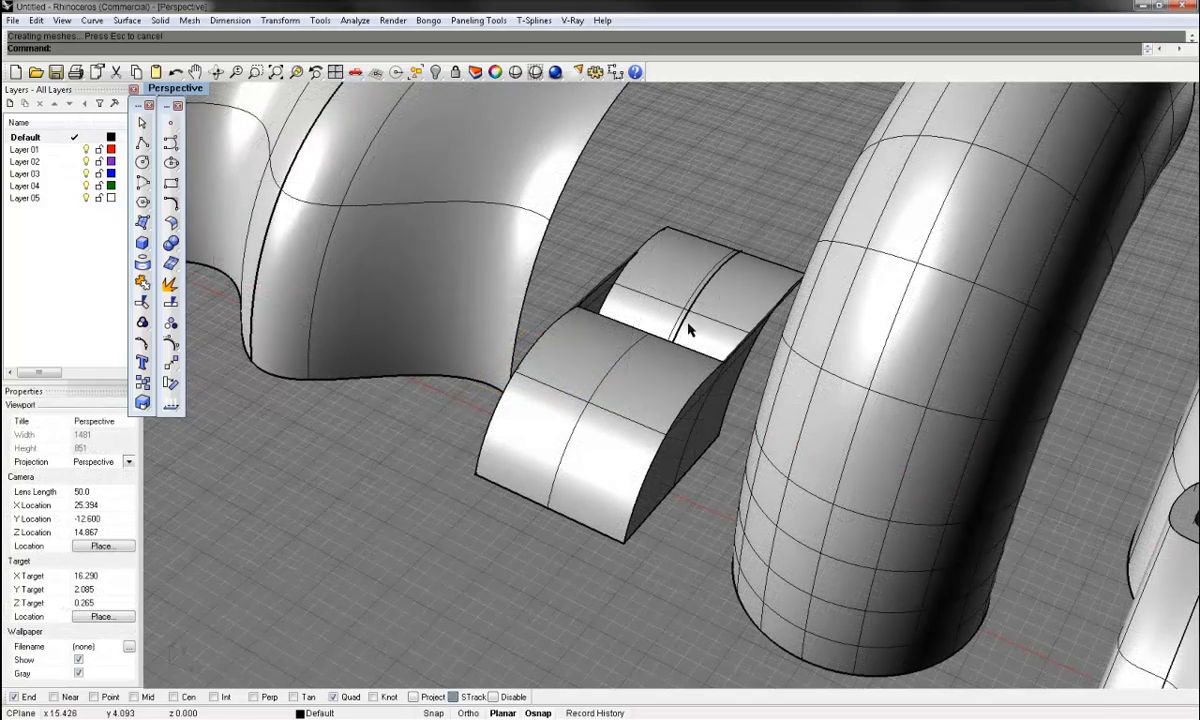
right_drag(590, 364, 646, 449)
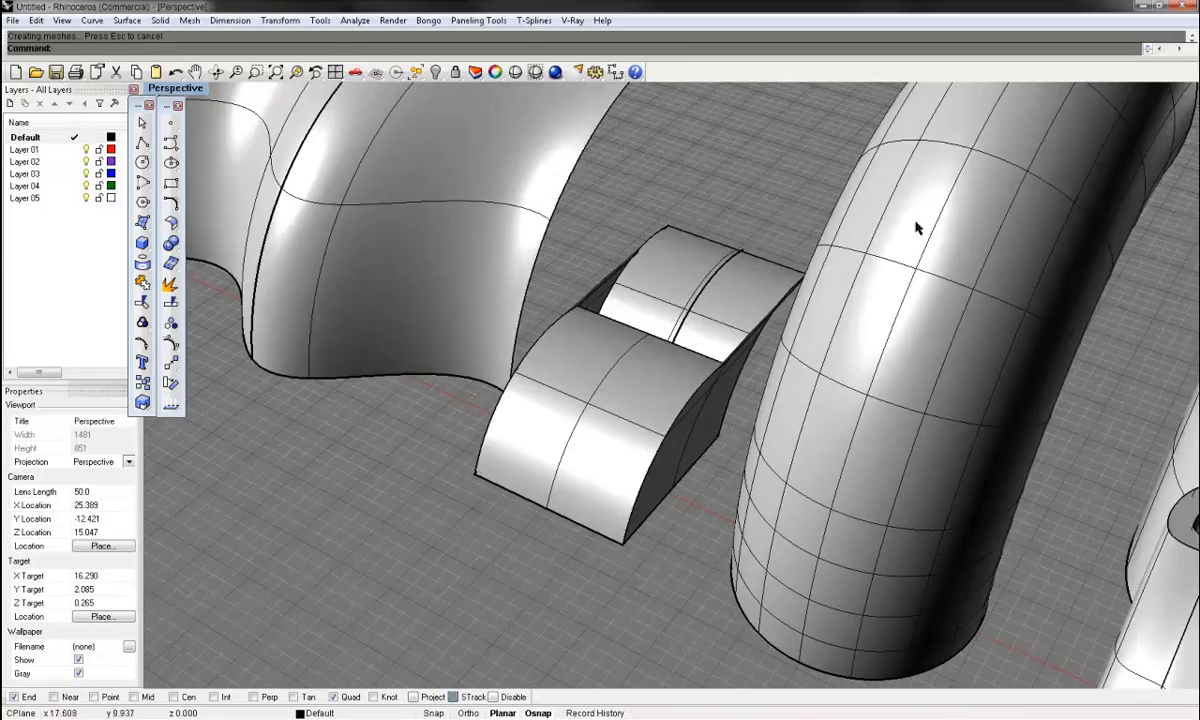
key(ctrl+z)
Step: Isolate the flat square curve and its arched path by hiding all other objects
click(658, 370)
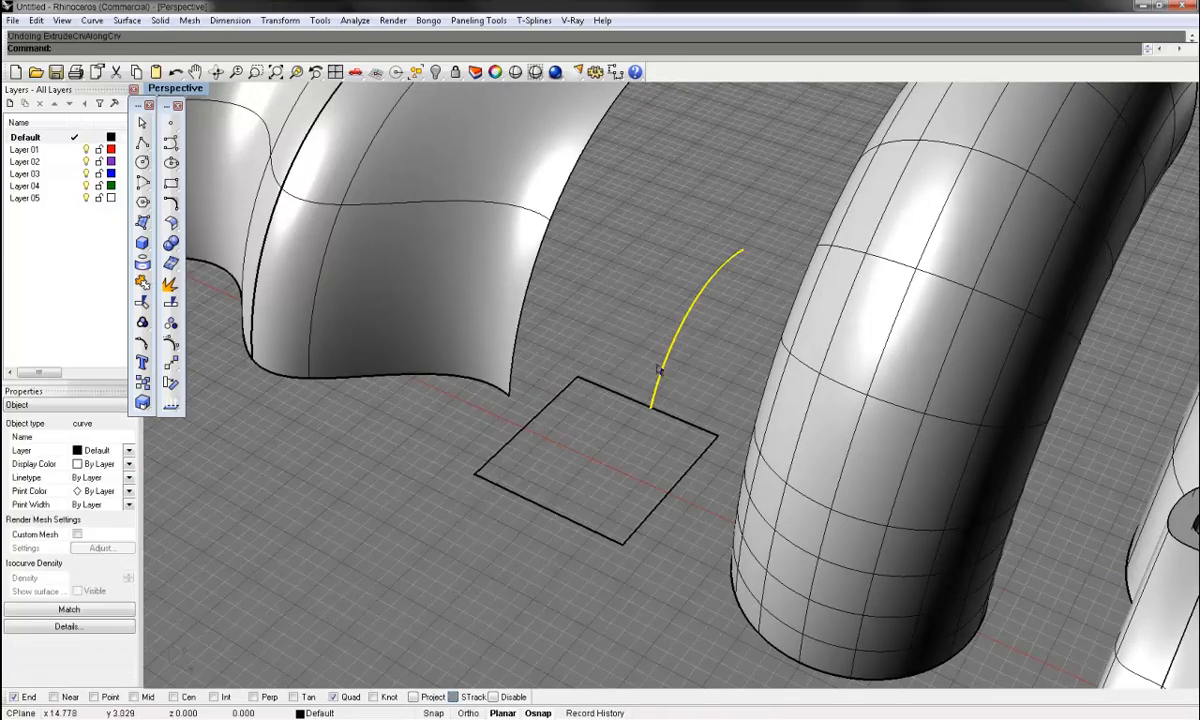
shift+click(694, 425)
text(i)
key(Return)
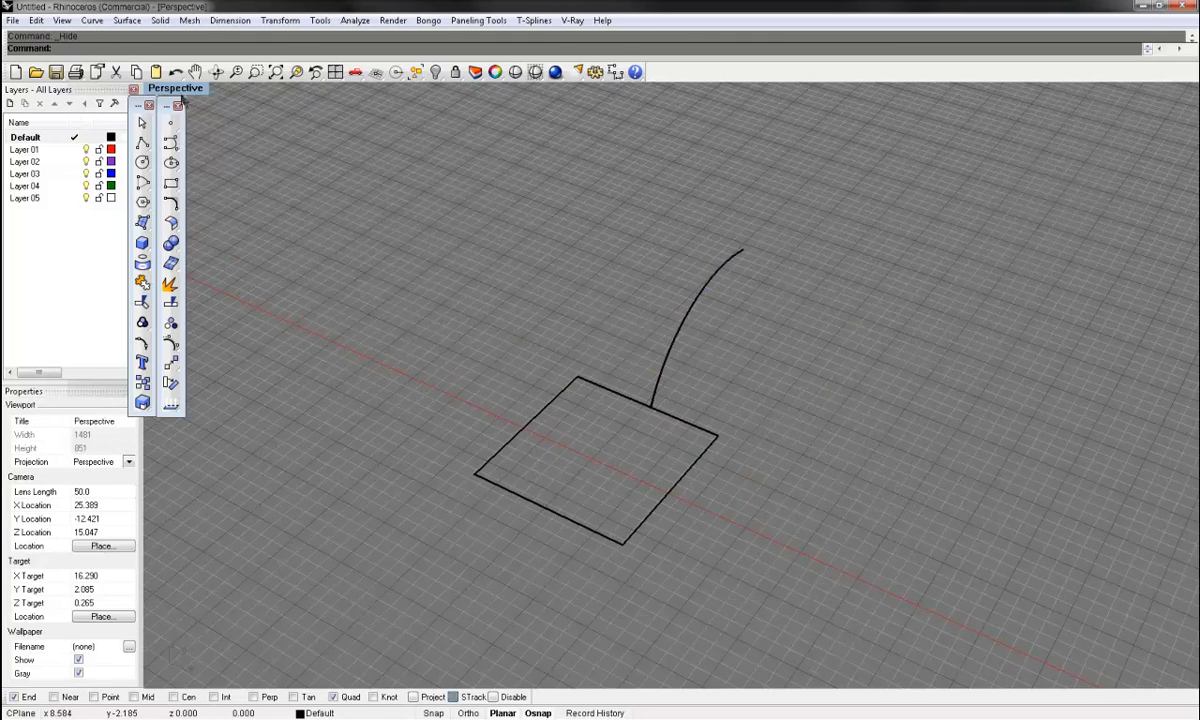
Step: Draw a tall winding path curve in the Right view starting at the arched path's lower end, and delete the arched path
double_click(176, 89)
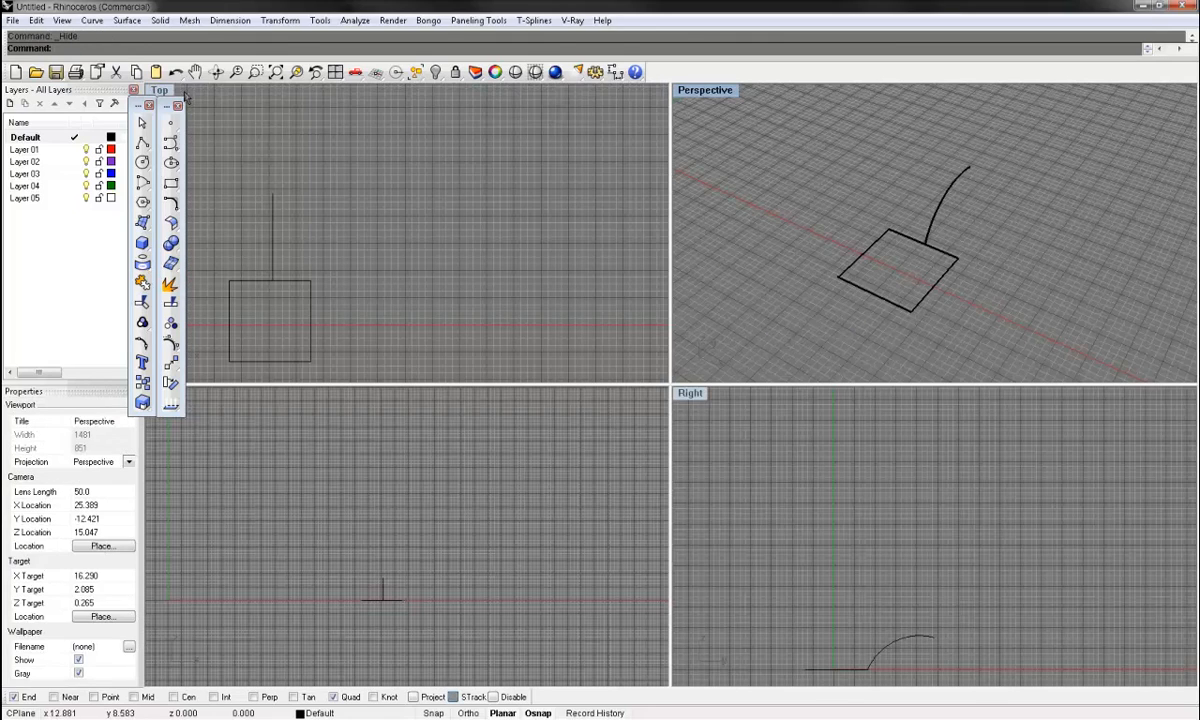
click(170, 141)
click(868, 669)
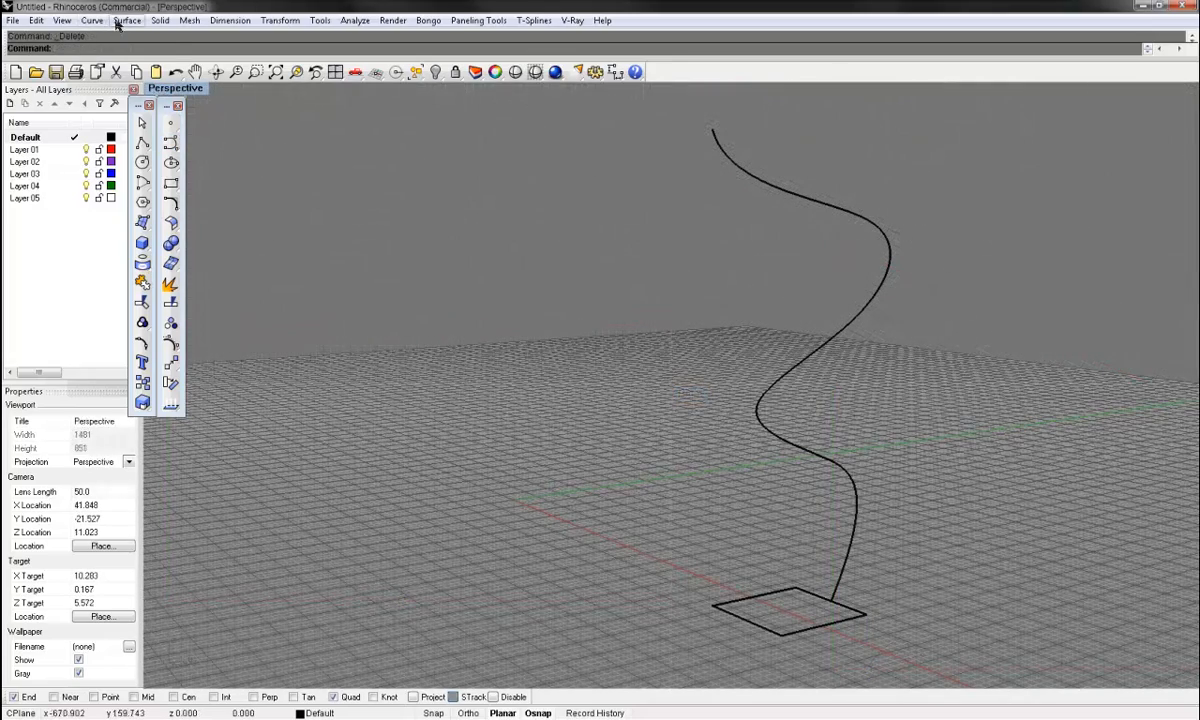
Step: Extrude the square planar curve along the tall winding curve, from its lower end to near its upper end
click(126, 21)
mouse_move(162, 26)
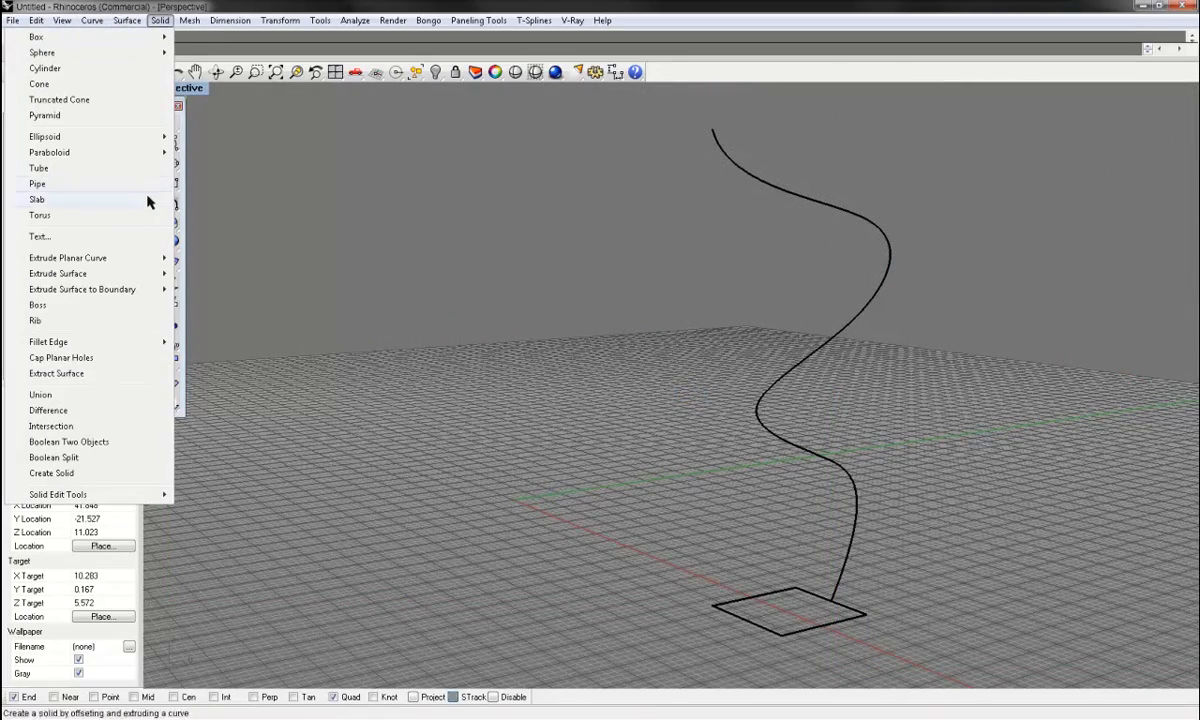
mouse_move(147, 258)
click(211, 276)
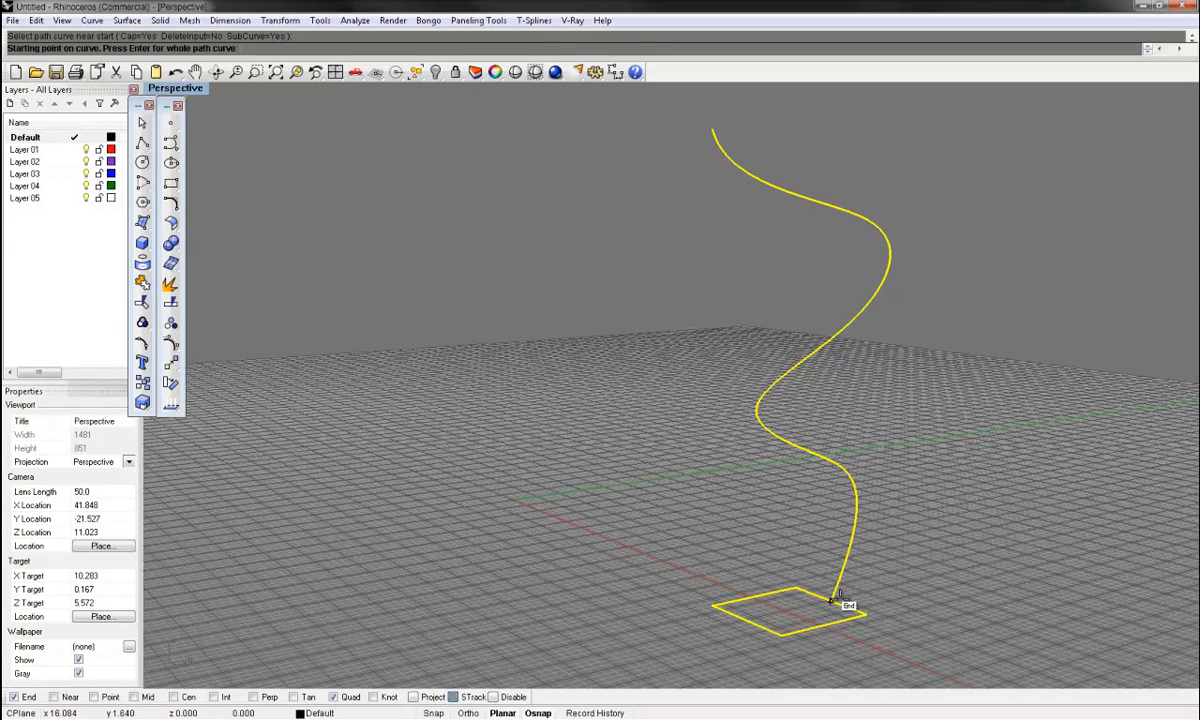
click(833, 599)
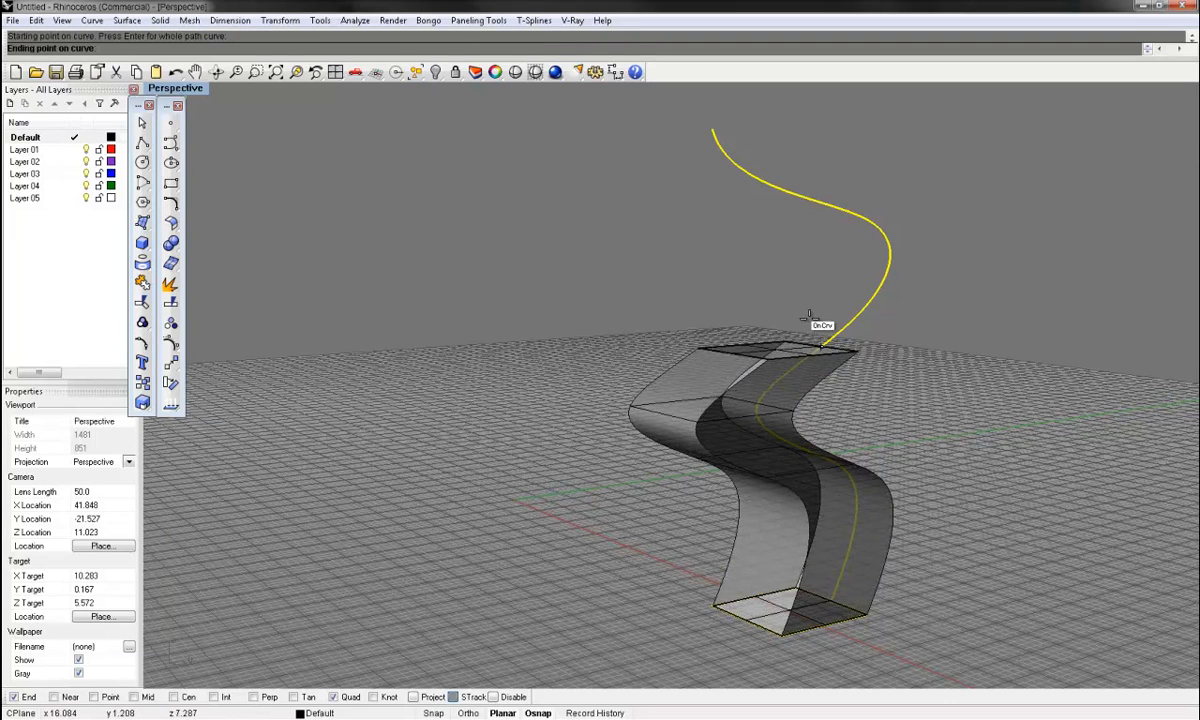
click(771, 150)
right_drag(771, 150, 755, 575)
right_drag(731, 474, 685, 413)
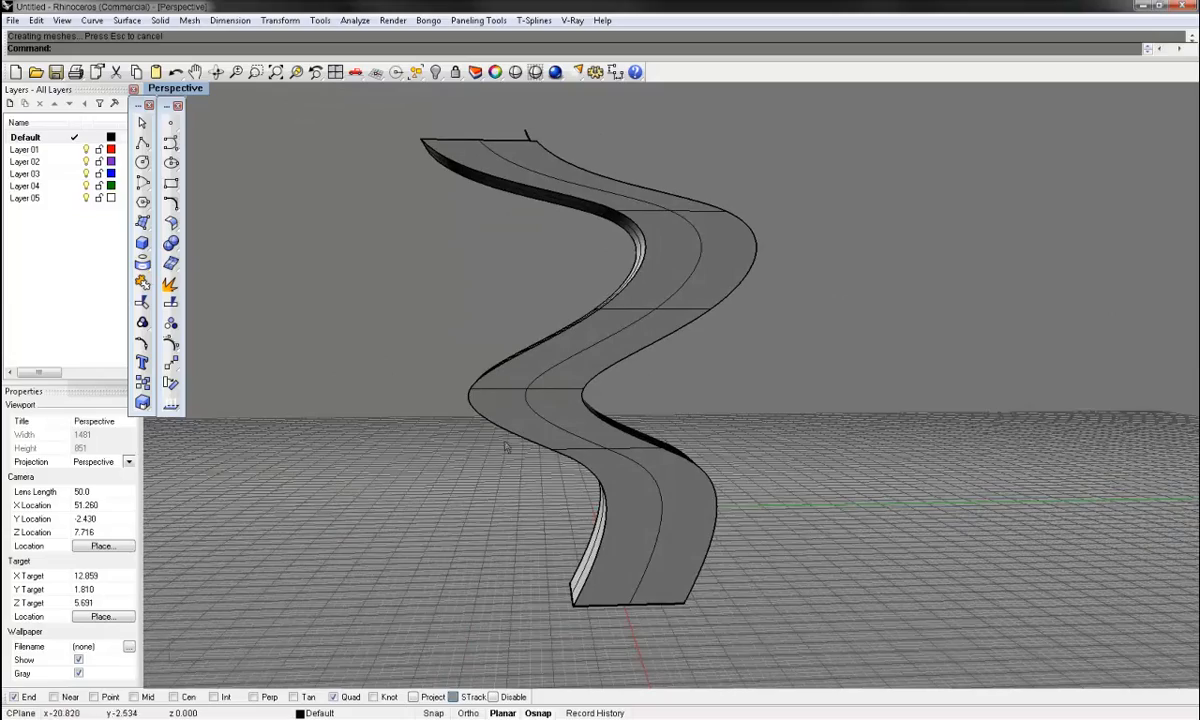
Step: Delete the square solid extruded along the tall winding curve and show all hidden objects
right_drag(561, 383, 579, 323)
right_drag(590, 187, 615, 203)
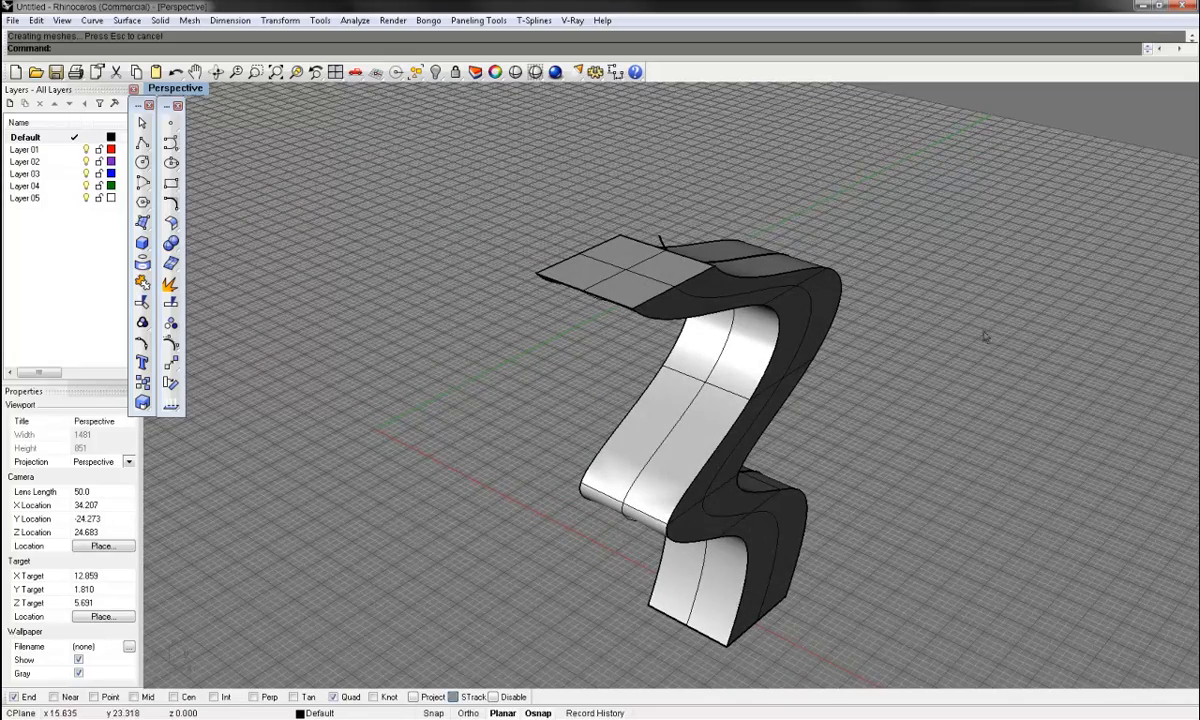
right_drag(984, 336, 766, 370)
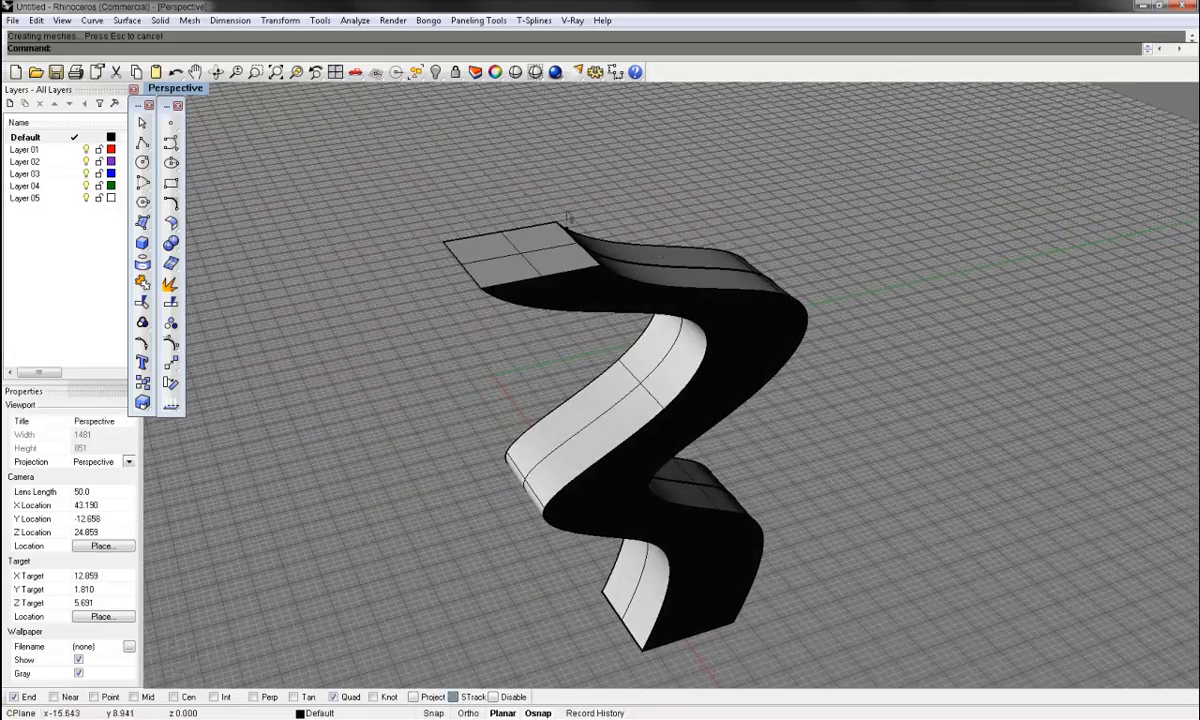
right_drag(567, 216, 882, 522)
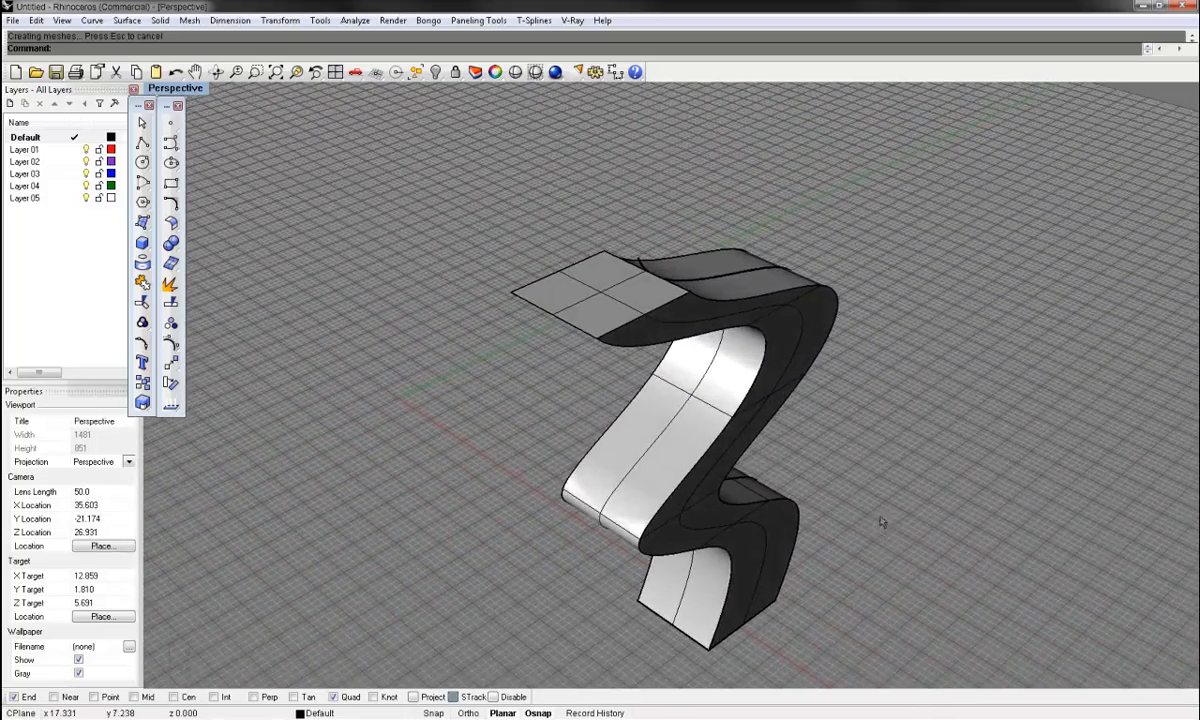
click(745, 550)
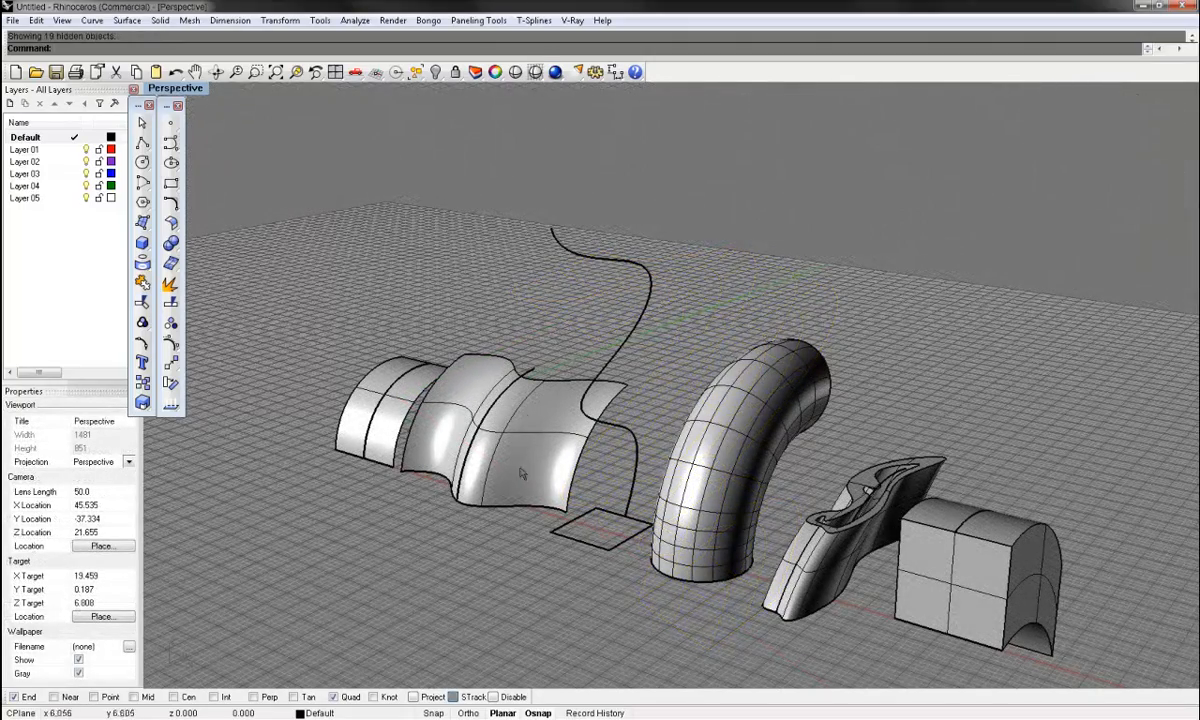
Step: Draw a rectangle on the ground plane in front of the curved extrusions and extrude it straight up into a closed box
click(170, 182)
click(204, 540)
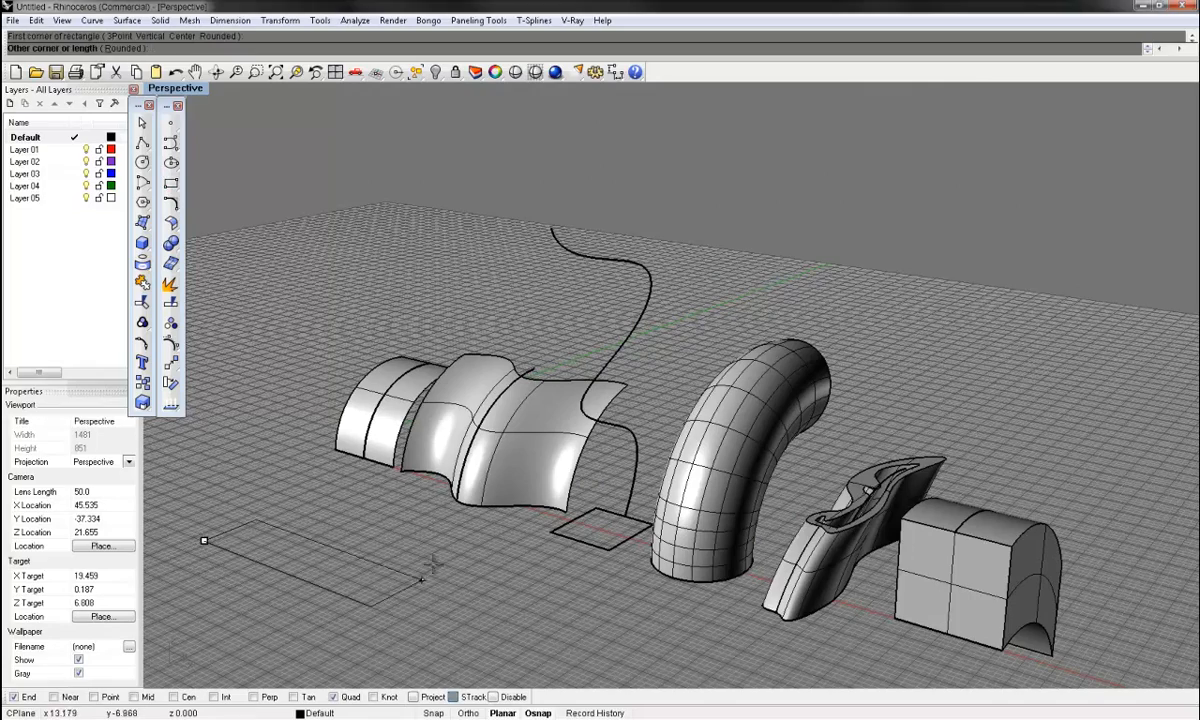
click(467, 546)
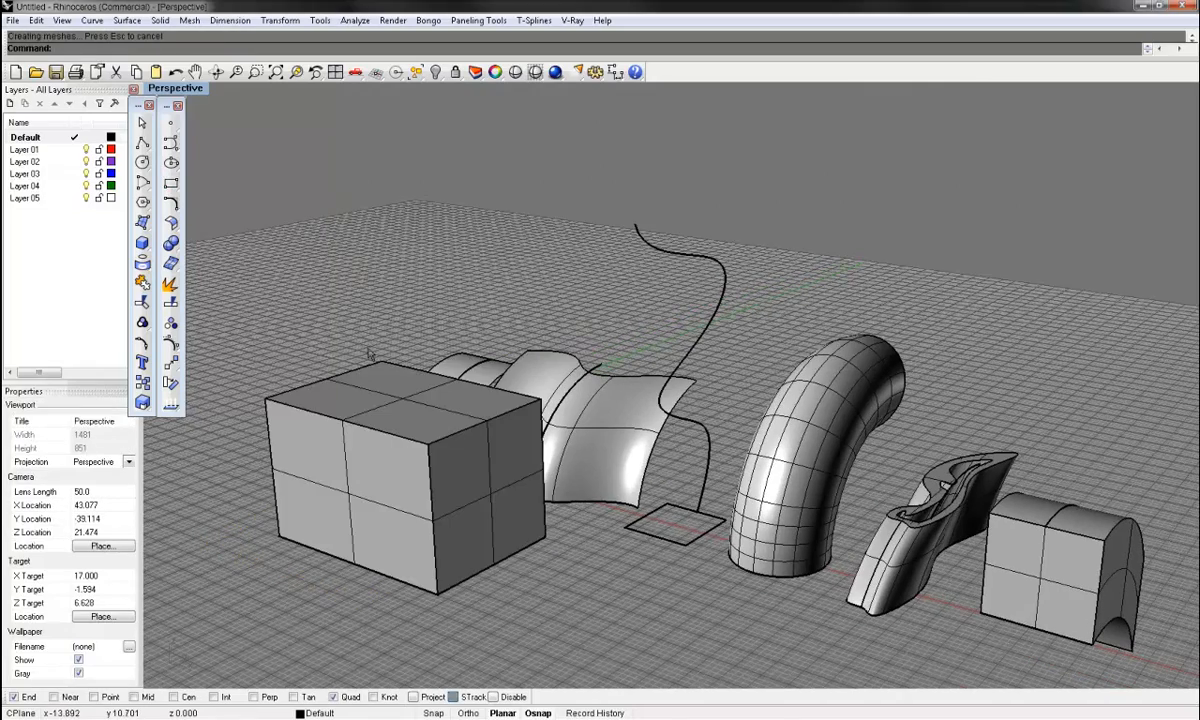
right_drag(369, 353, 741, 474)
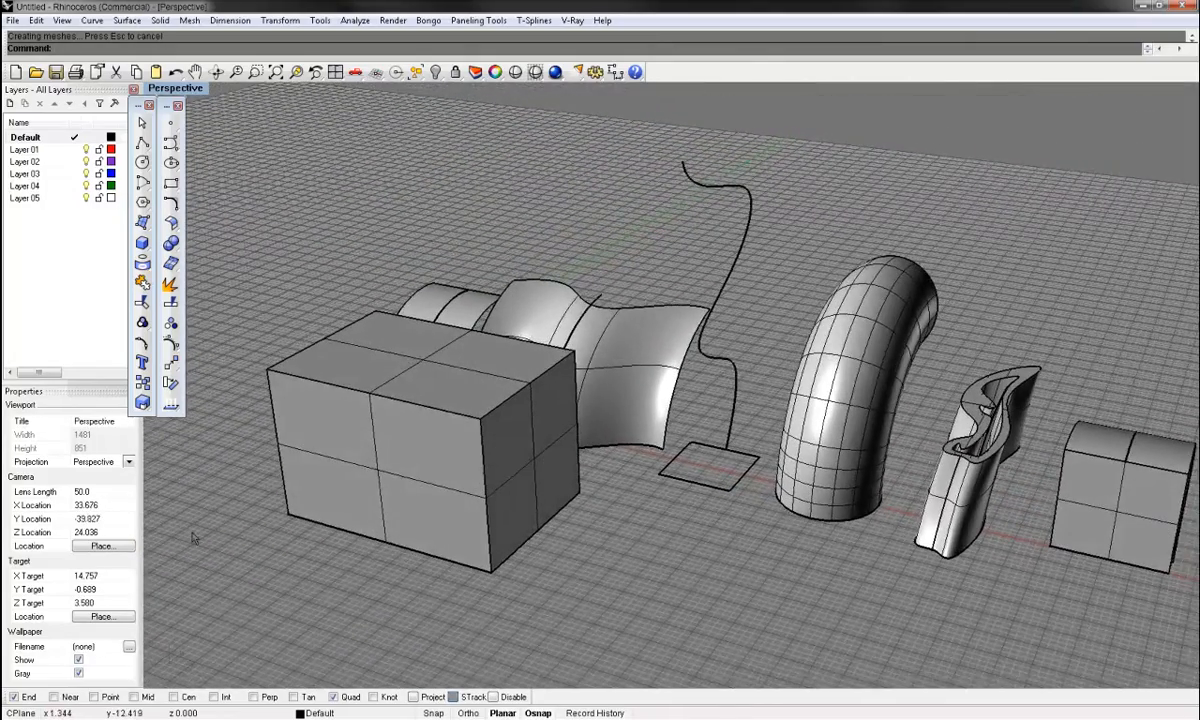